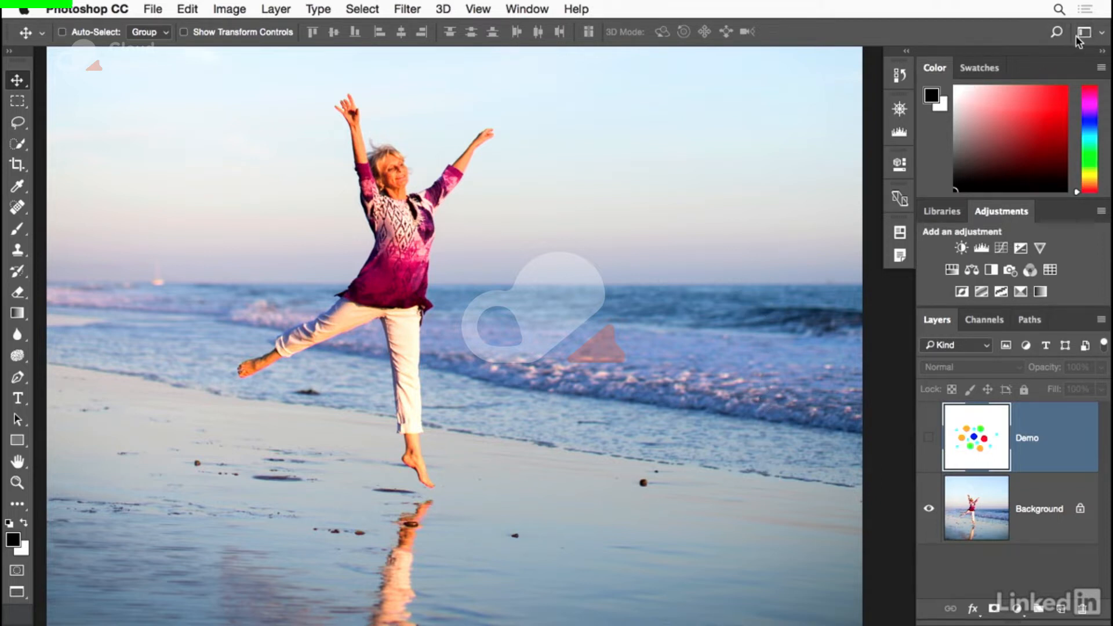
- Switch to the Photography workspace and return to the Essentials workspace
click(1104, 37)
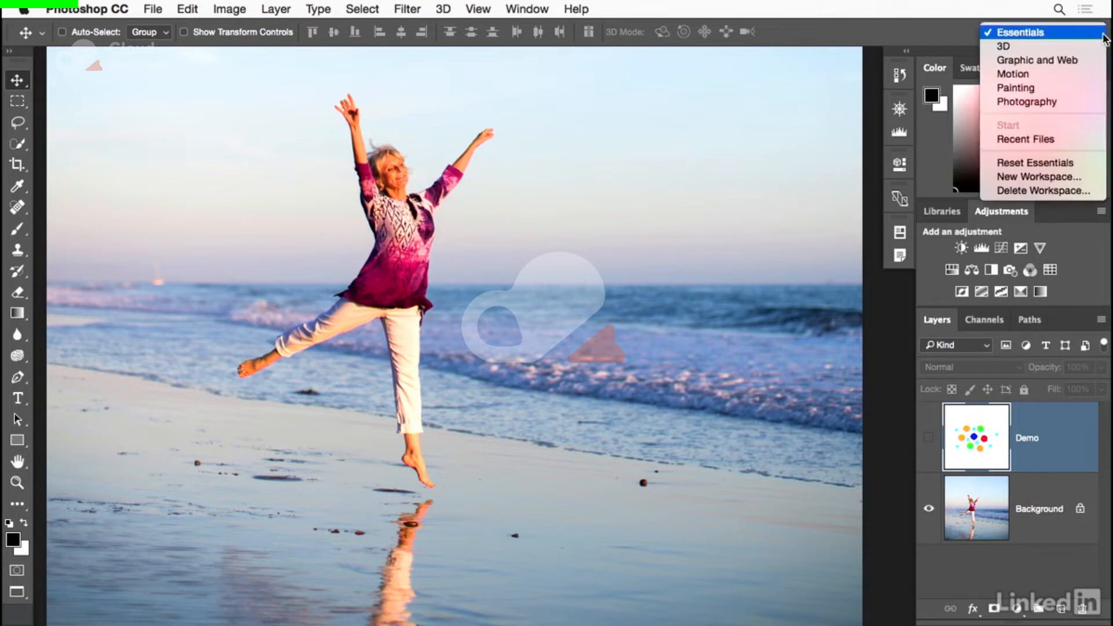
click(1059, 102)
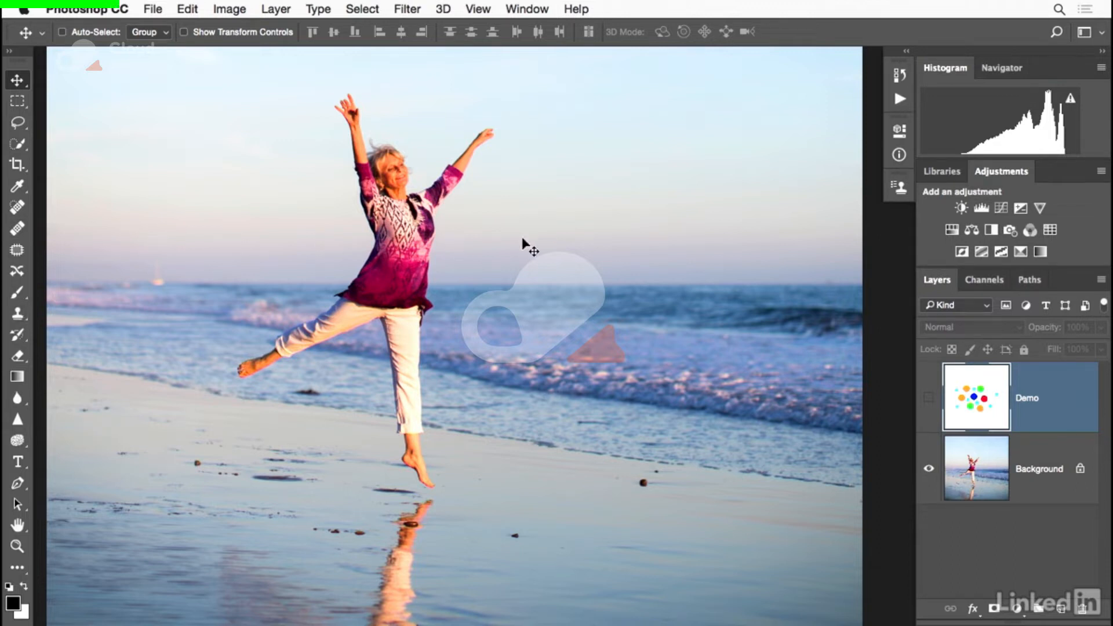
click(1098, 32)
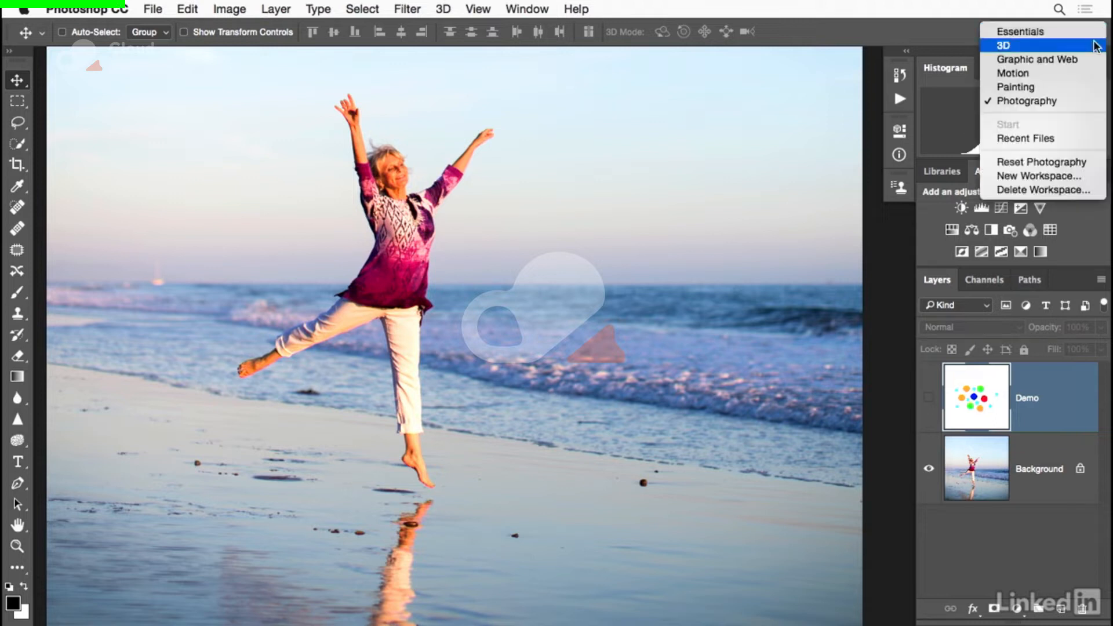
click(426, 209)
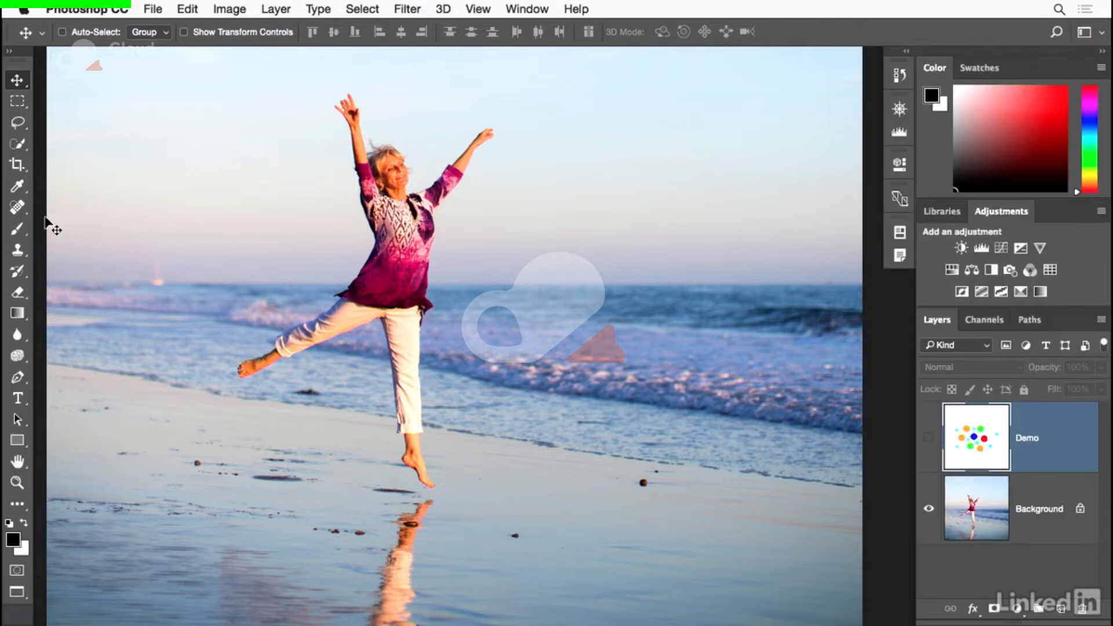
- Choose the Spot Healing Brush and switch to the Photography workspace
click(24, 212)
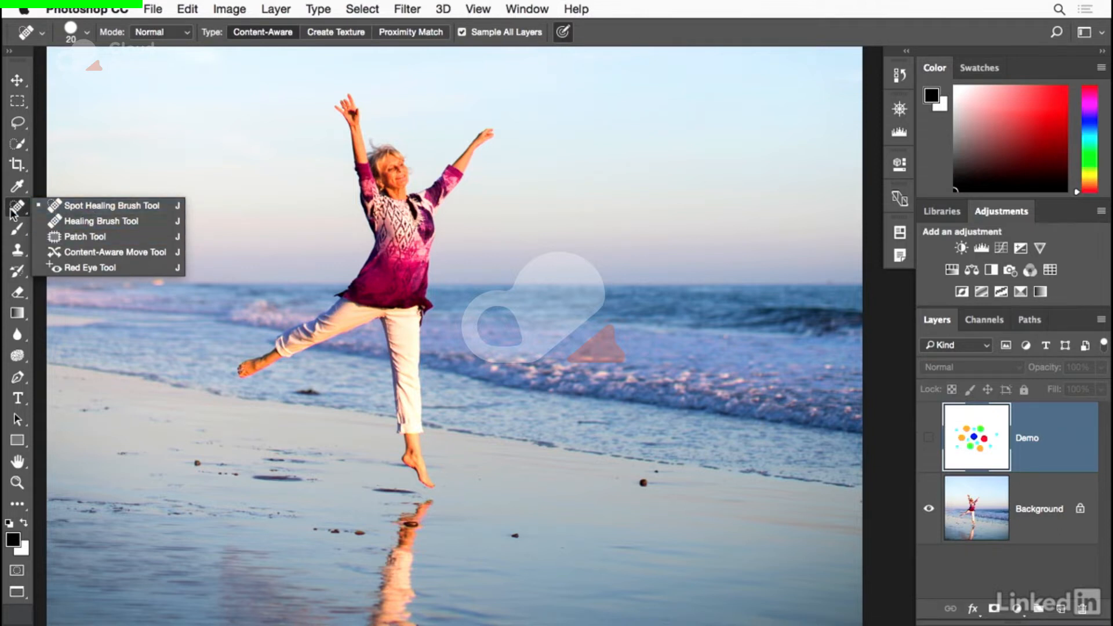
click(1088, 32)
click(1063, 103)
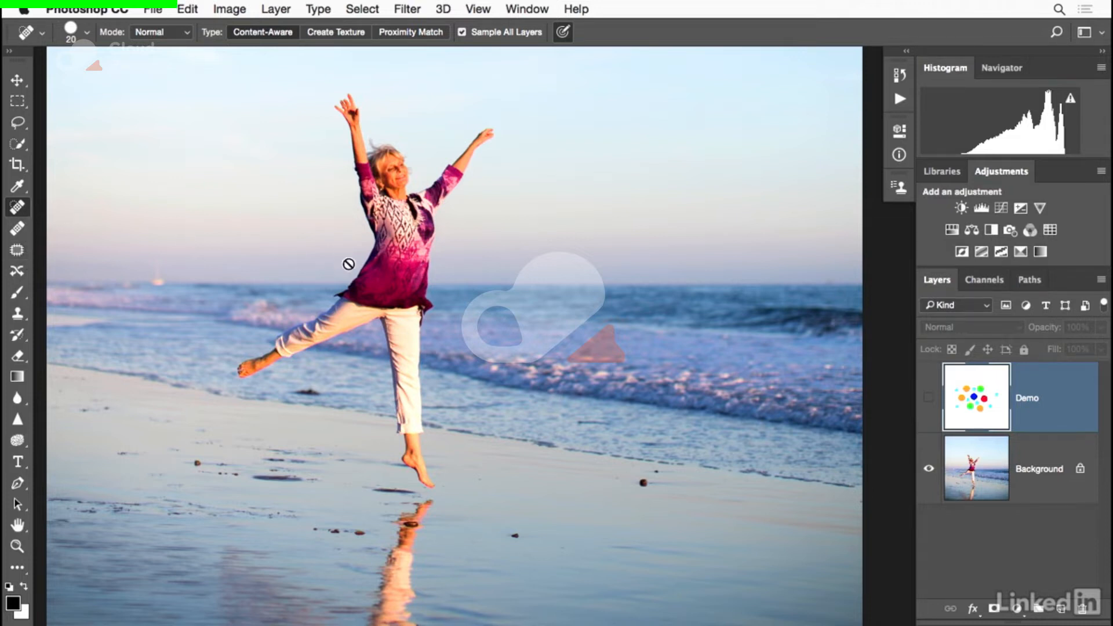
- Show the Demo layer and reactivate the Spot Healing Brush
click(929, 400)
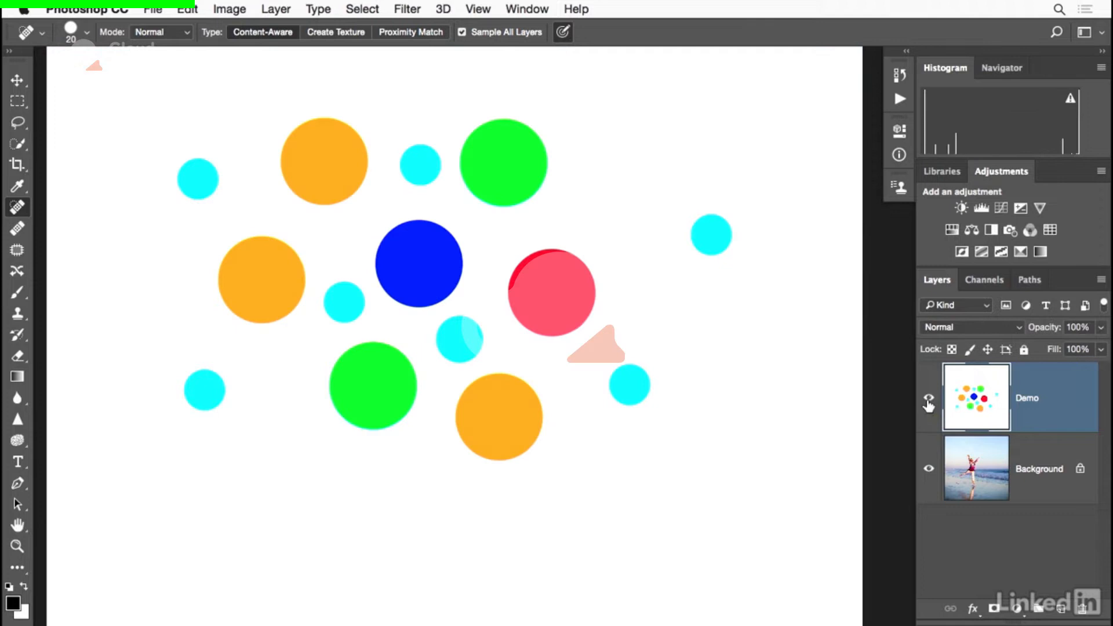
key(v)
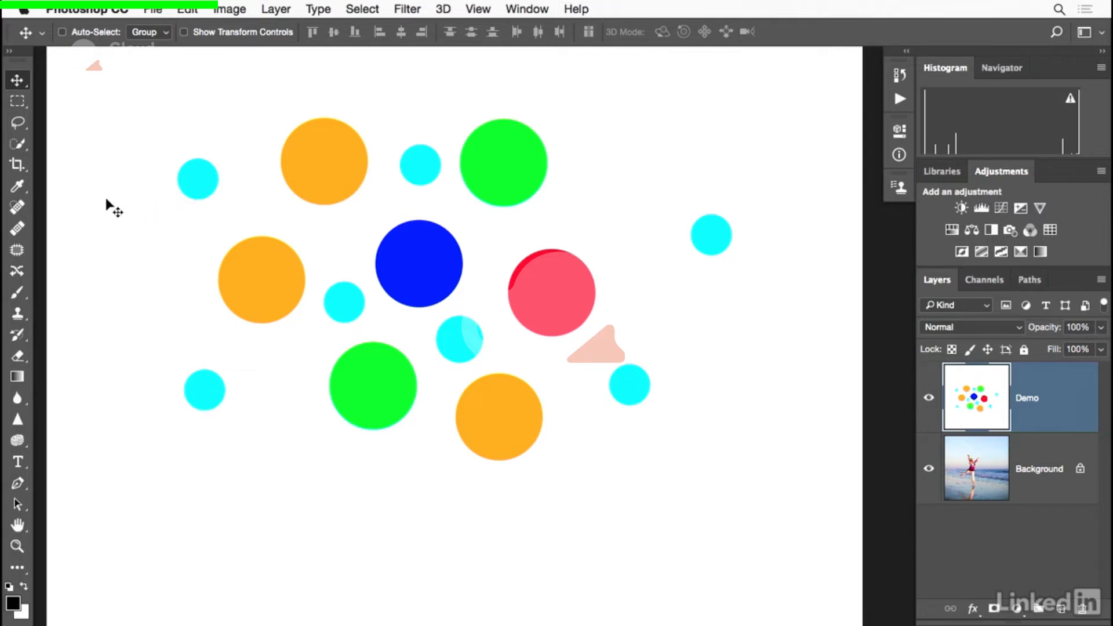
click(20, 210)
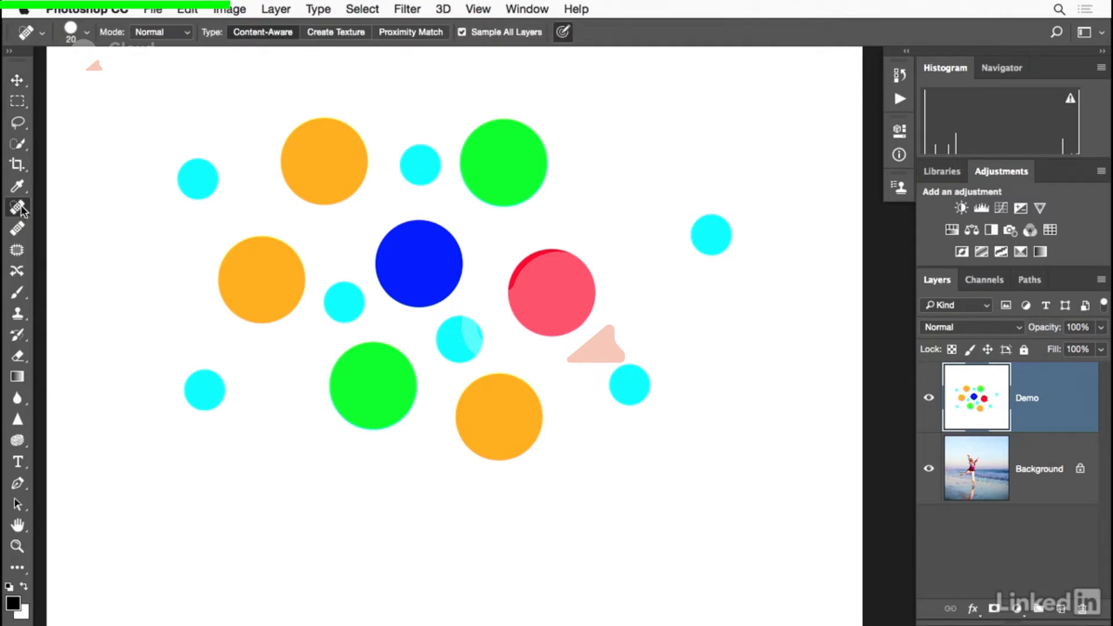
- Enlarge the Spot Healing Brush to 175 px
key(bracketright)
key(bracketright)
key(bracketright)
key(bracketright)
key(bracketright)
key(bracketright)
key(bracketright)
key(bracketright)
key(bracketright)
key(bracketright)
key(bracketright)
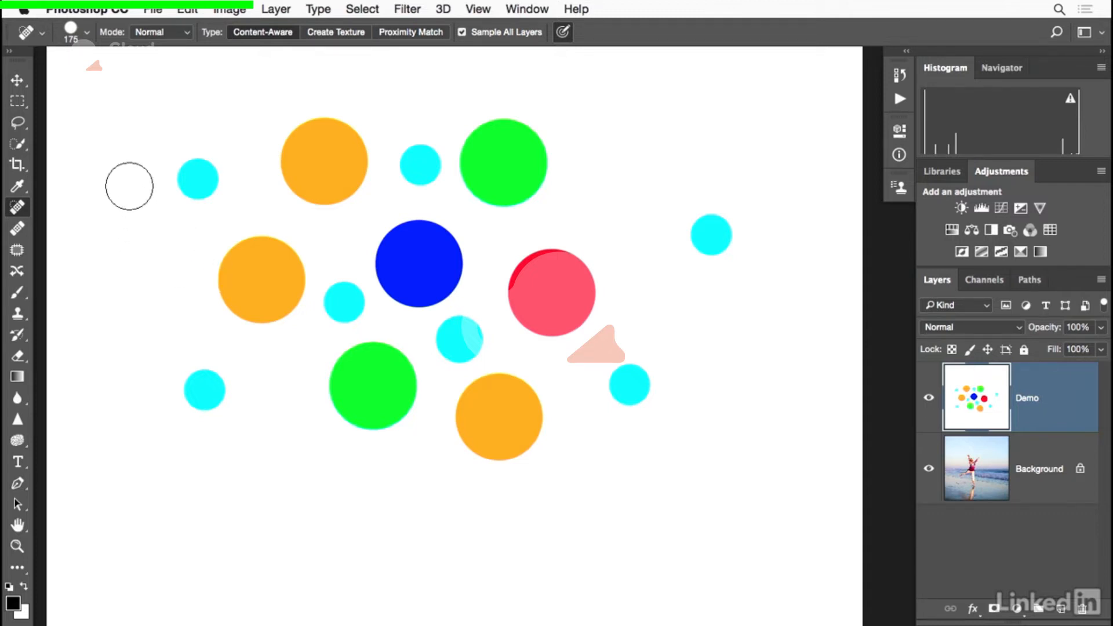
- Set the brush size to 314 px in the brush options
click(87, 33)
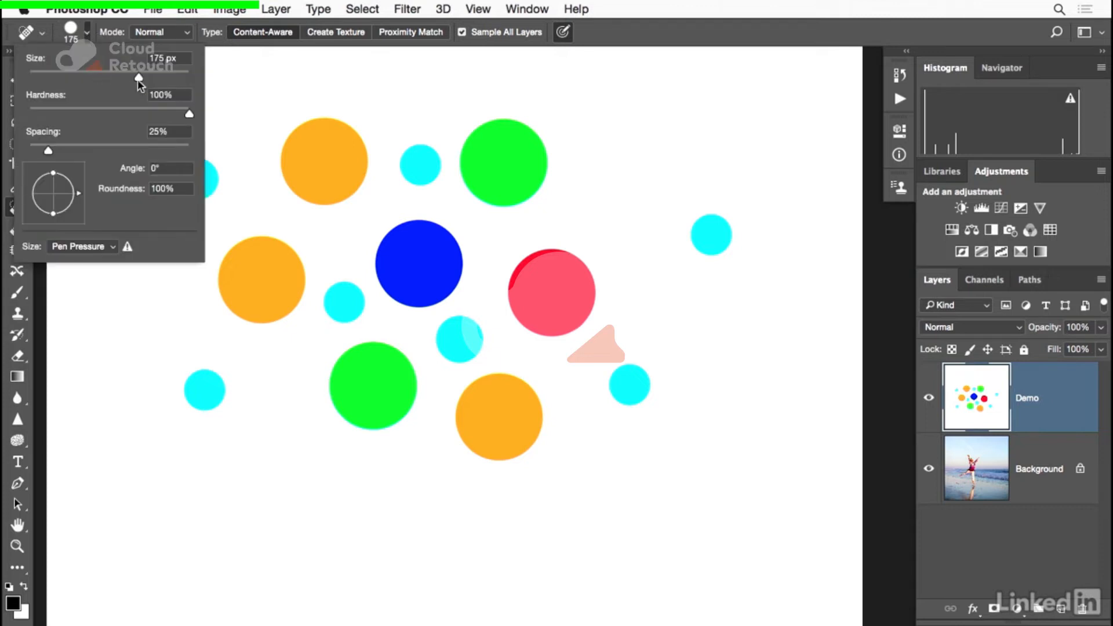
drag(148, 78, 160, 77)
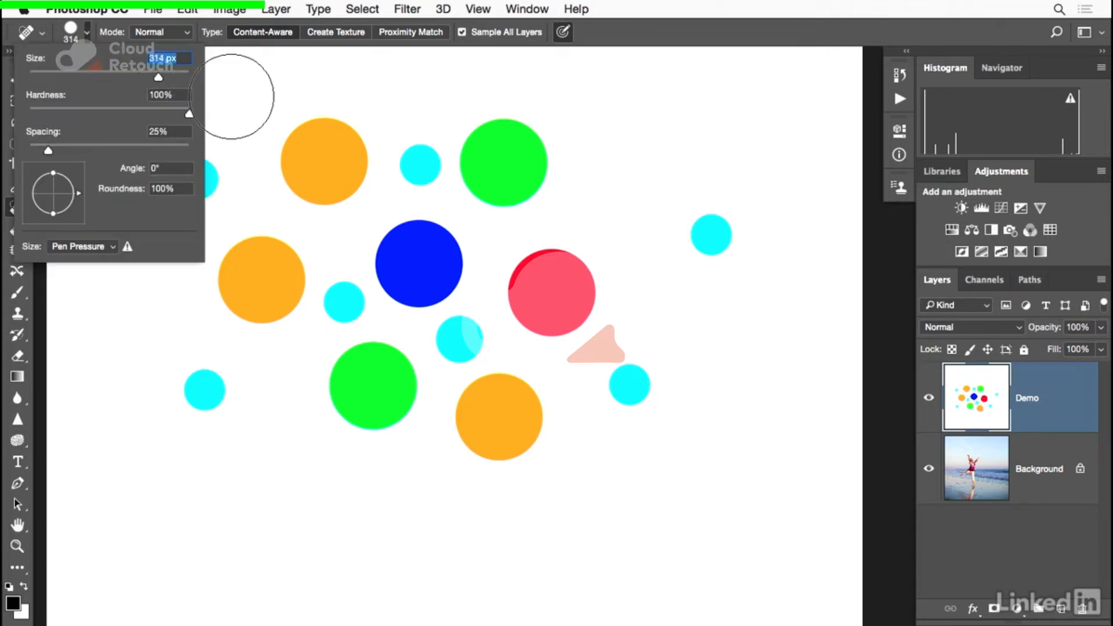
click(616, 36)
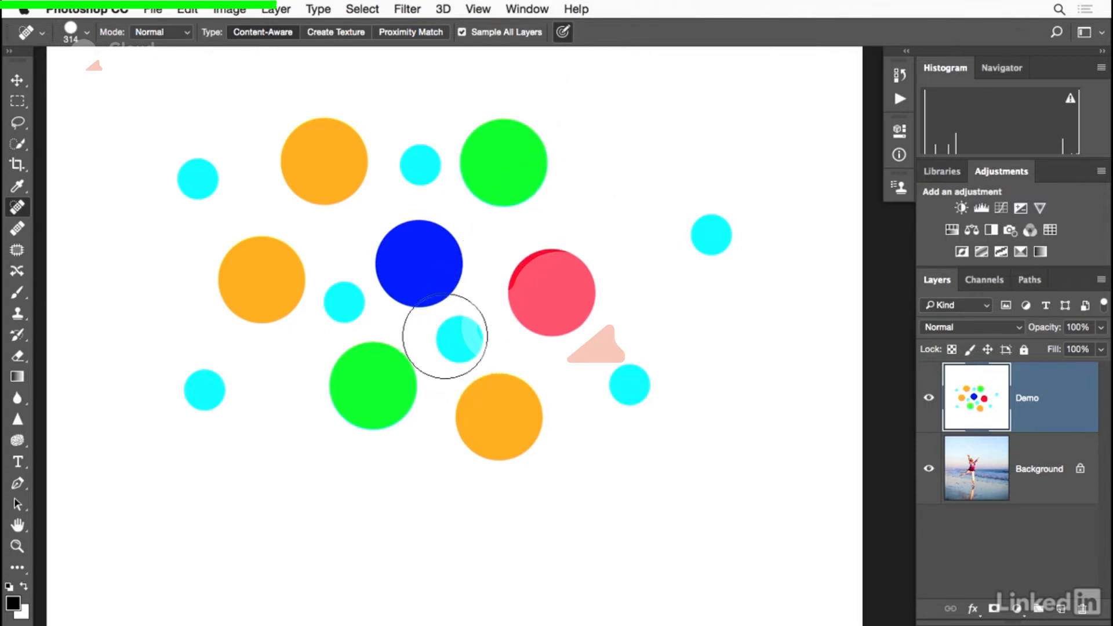
- Enlarge the brush to 600 px and heal the central cyan dot with one dab overlapping the surrounding circles
key(bracketright)
key(bracketright)
key(bracketright)
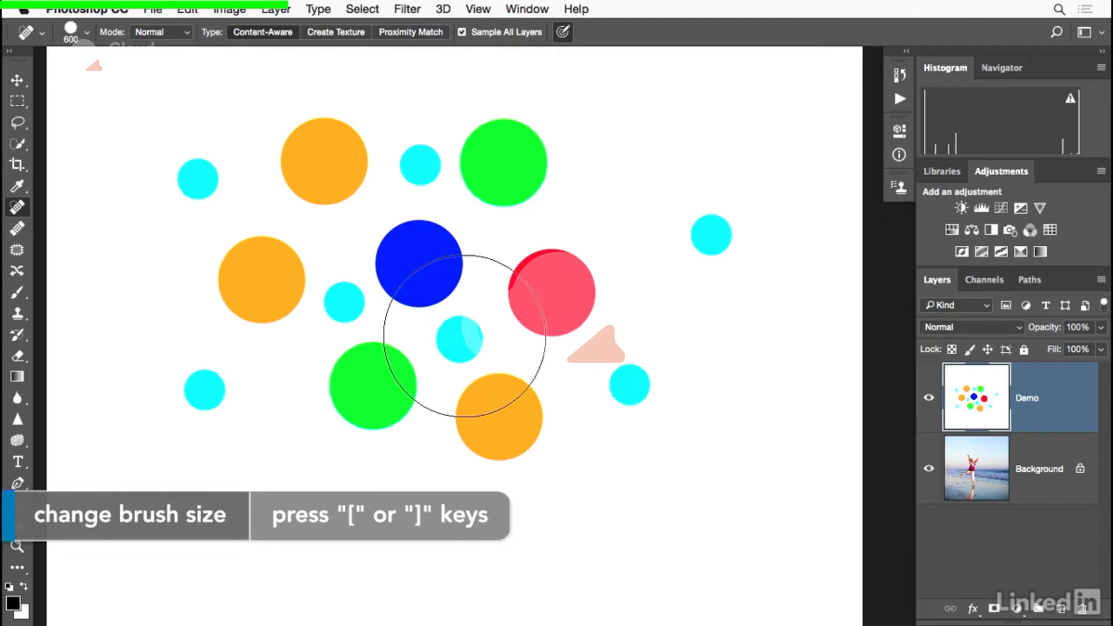
click(464, 336)
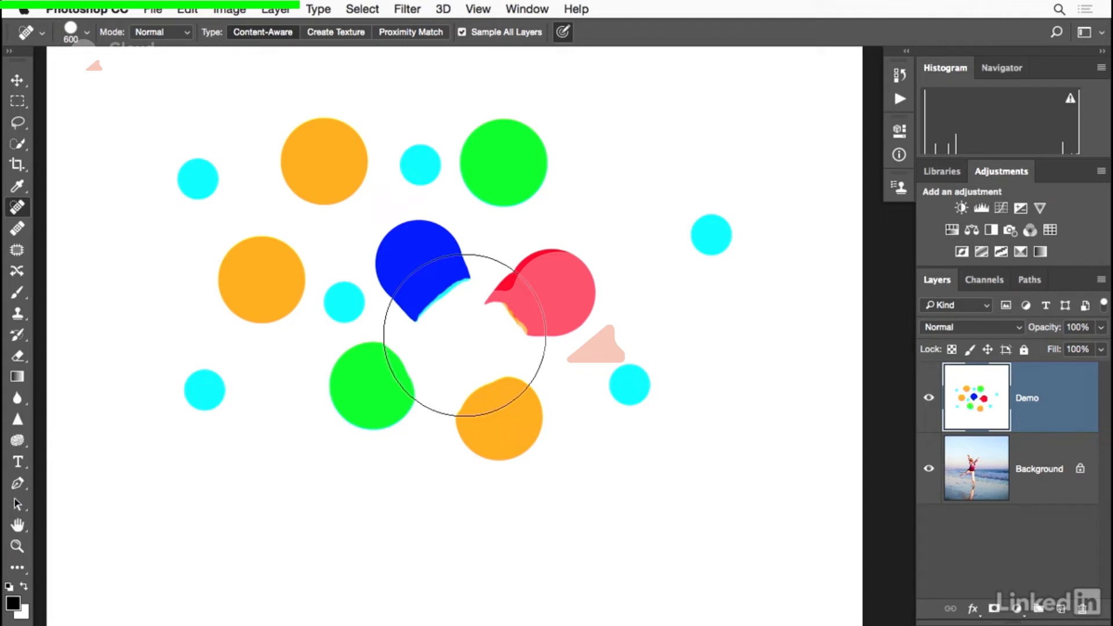
key(super+plus)
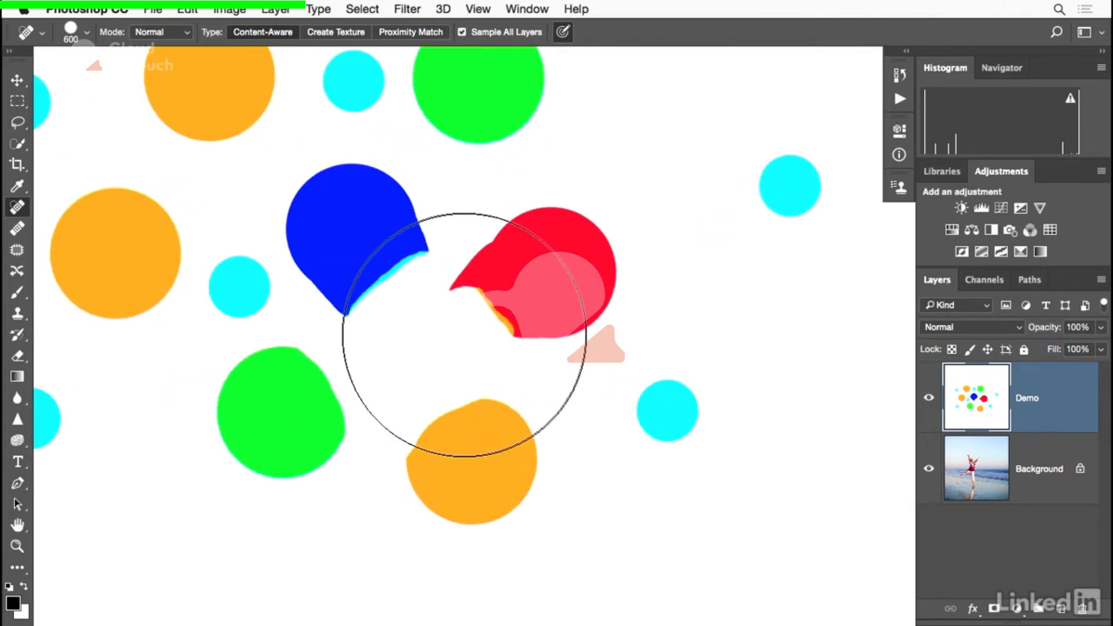
key(v)
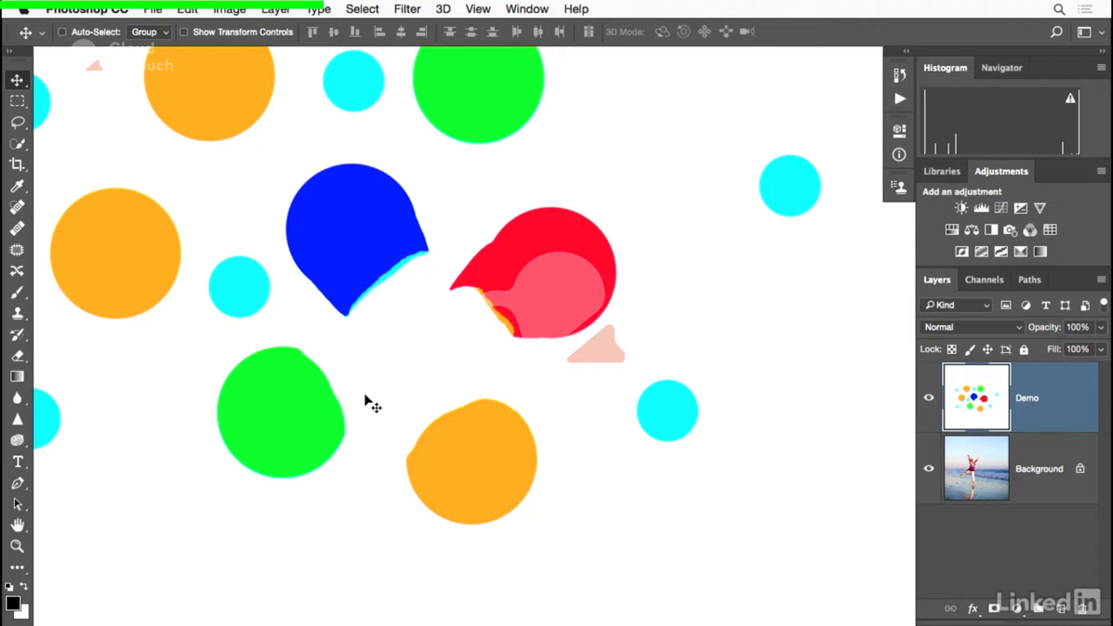
- Reduce the Spot Healing Brush to 100 px and paint out the cyan dot between the orange and blue circles
click(17, 207)
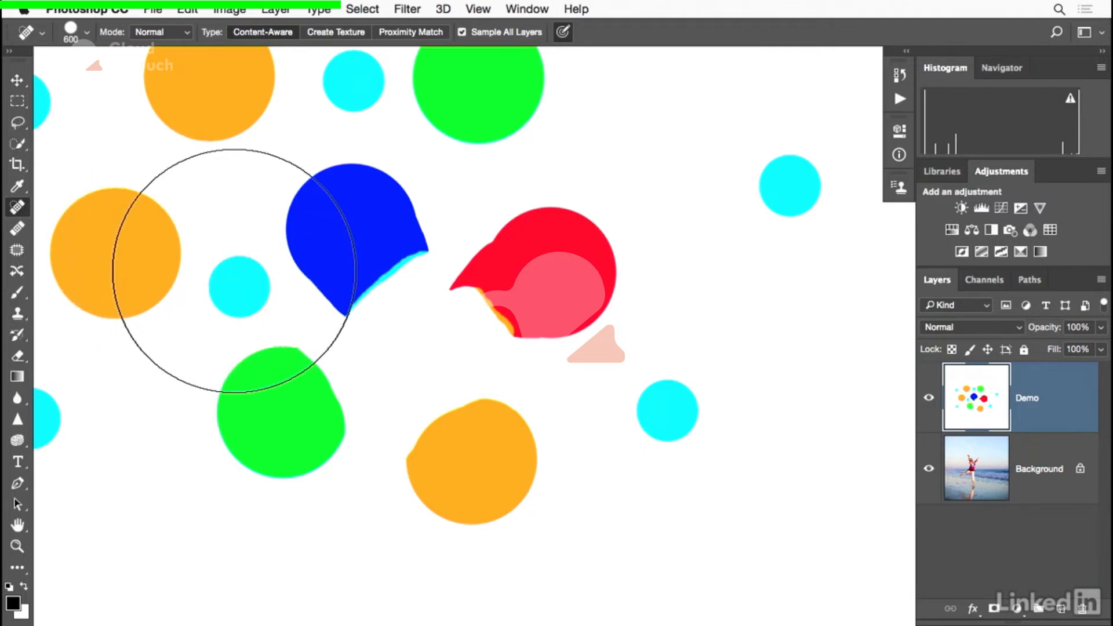
key(bracketleft)
key(bracketleft)
key(bracketleft)
key(bracketleft)
key(bracketleft)
key(bracketleft)
key(bracketleft)
key(bracketleft)
key(bracketright)
key(bracketright)
key(bracketright)
key(bracketright)
key(bracketright)
key(bracketright)
key(bracketleft)
key(bracketleft)
key(bracketleft)
key(bracketleft)
key(bracketleft)
key(bracketleft)
key(bracketleft)
mouse_move(220, 267)
mouse_down()
mouse_move(255, 268)
mouse_move(262, 295)
mouse_move(244, 313)
mouse_move(225, 306)
mouse_move(222, 291)
mouse_move(223, 303)
mouse_move(238, 283)
mouse_move(239, 296)
mouse_move(263, 285)
mouse_up()
click(237, 308)
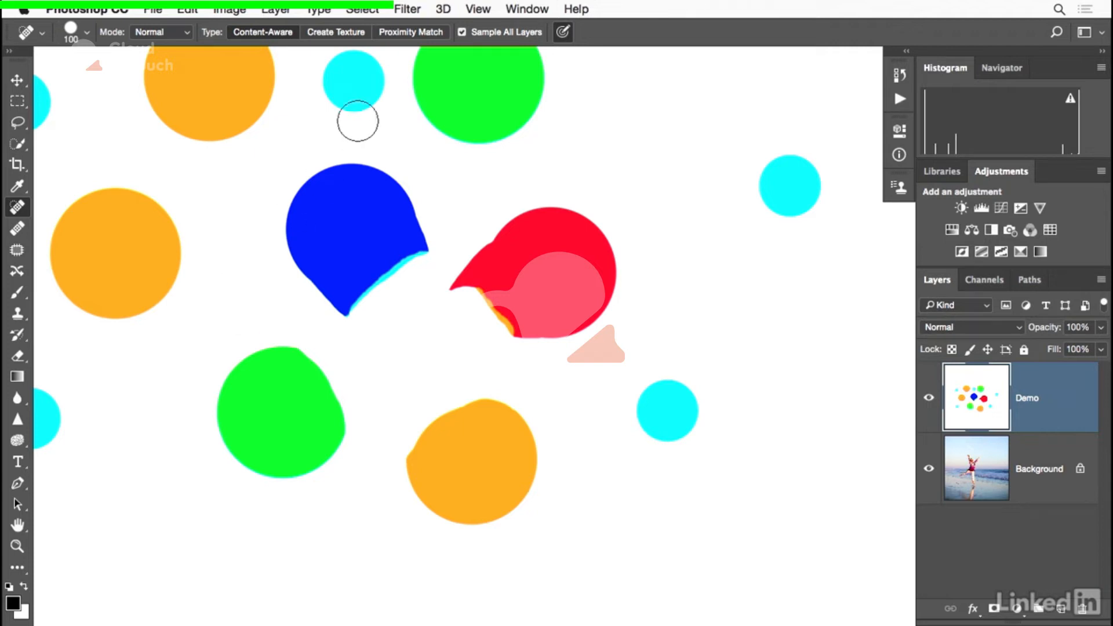
- Set the brush to 200 px, just larger than the dot, and heal the cyan dot between the upper orange and green circles
drag(328, 155, 372, 249)
key(bracketright)
key(bracketright)
key(bracketright)
key(bracketright)
key(bracketright)
key(bracketright)
key(bracketright)
key(bracketright)
key(bracketright)
key(bracketright)
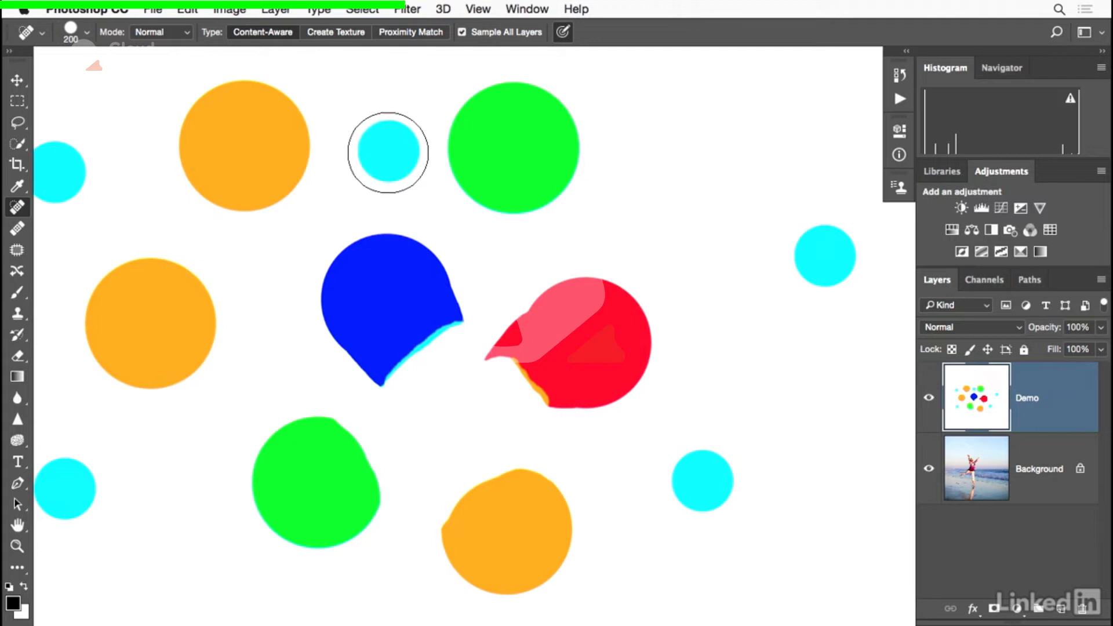
click(388, 151)
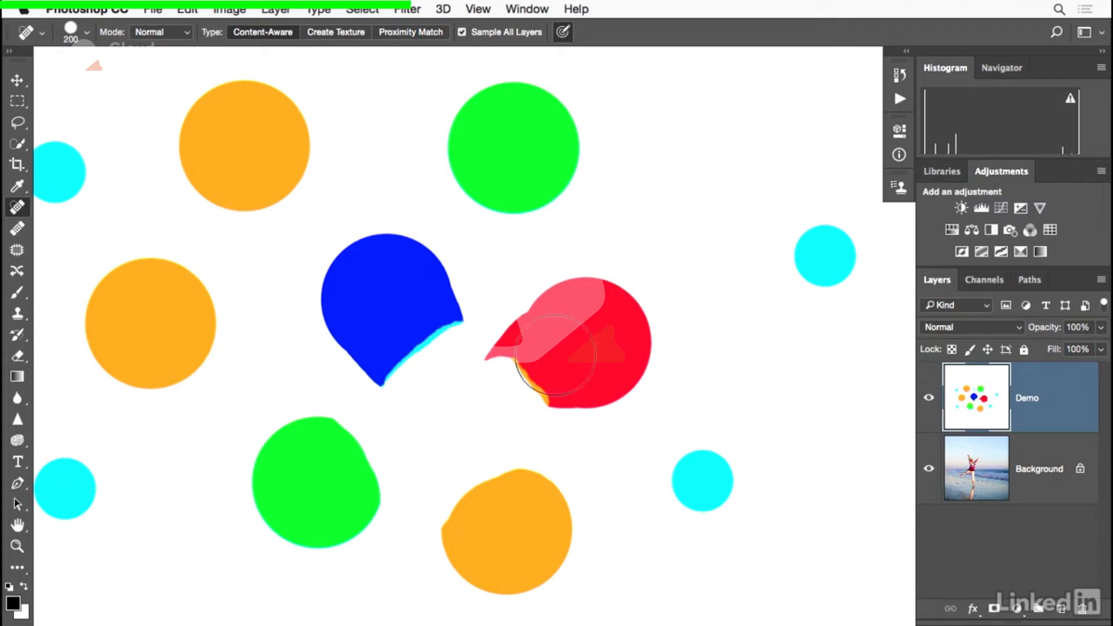
- Heal the four remaining cyan dots around the outer edges of the Demo layer
click(702, 478)
click(826, 256)
drag(656, 336, 839, 332)
click(251, 486)
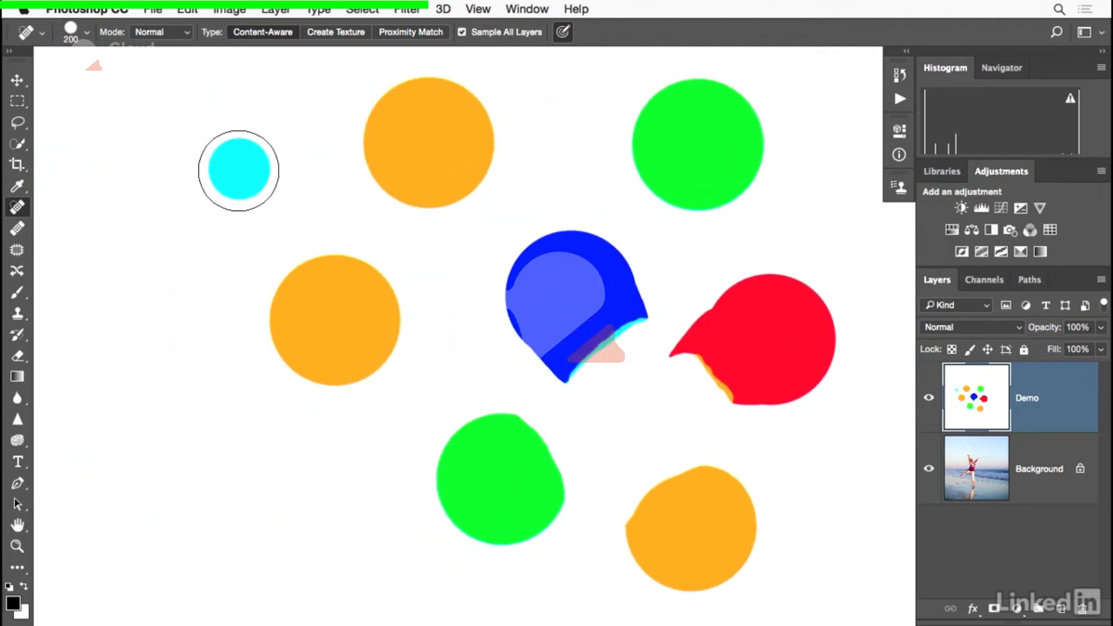
click(238, 169)
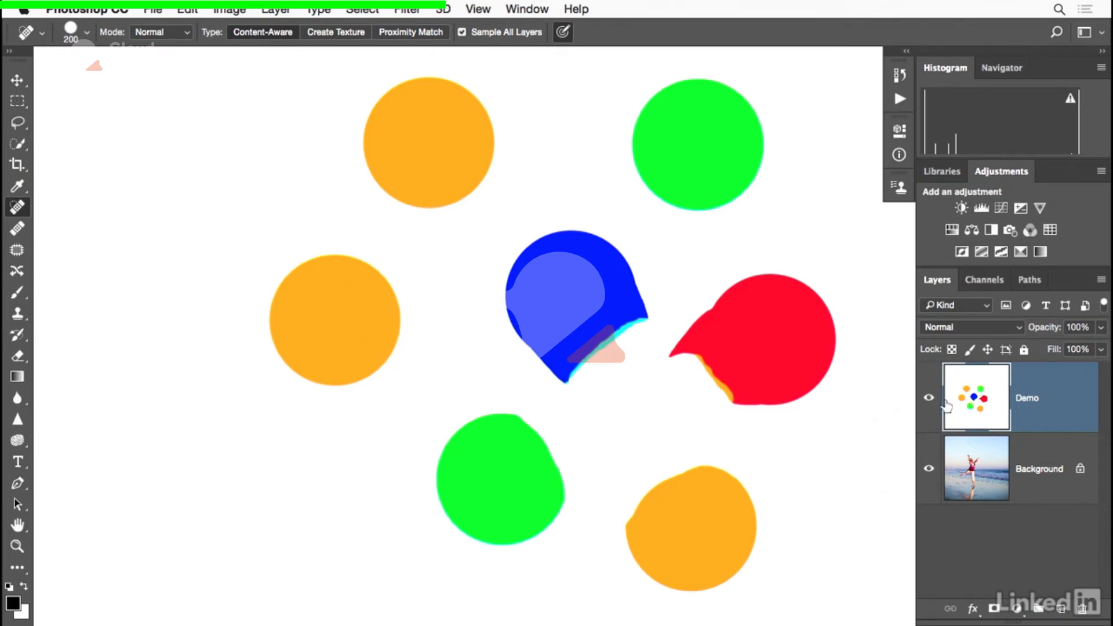
- Delete the Demo layer
mouse_move(973, 406)
mouse_down()
mouse_move(1046, 489)
mouse_move(1081, 608)
mouse_up()
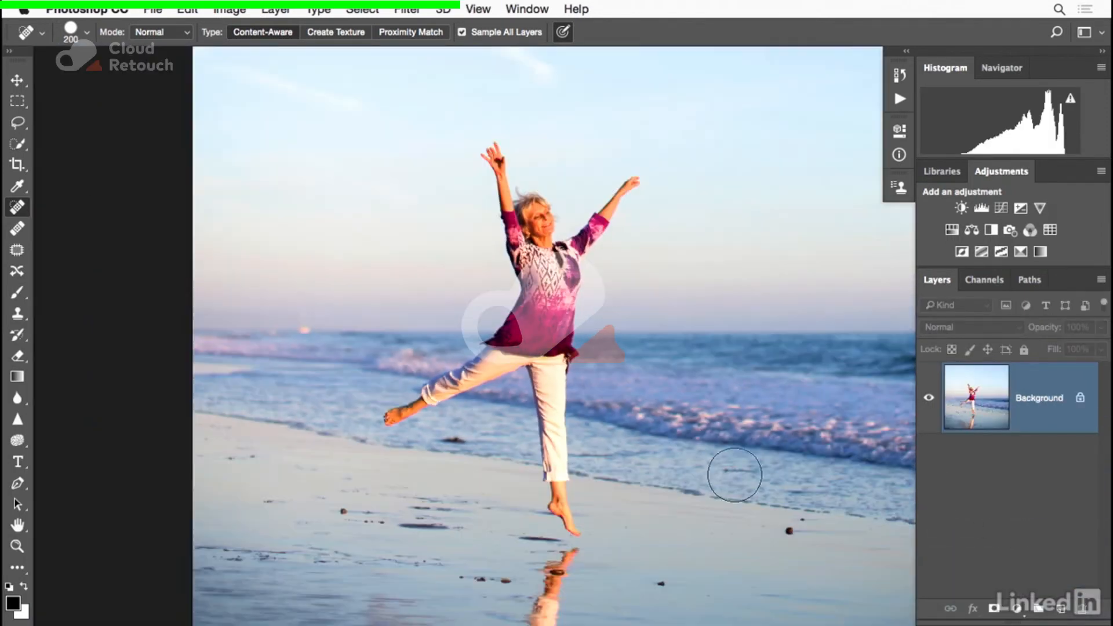
mouse_move(735, 475)
mouse_down()
mouse_move(585, 367)
mouse_move(599, 377)
mouse_up()
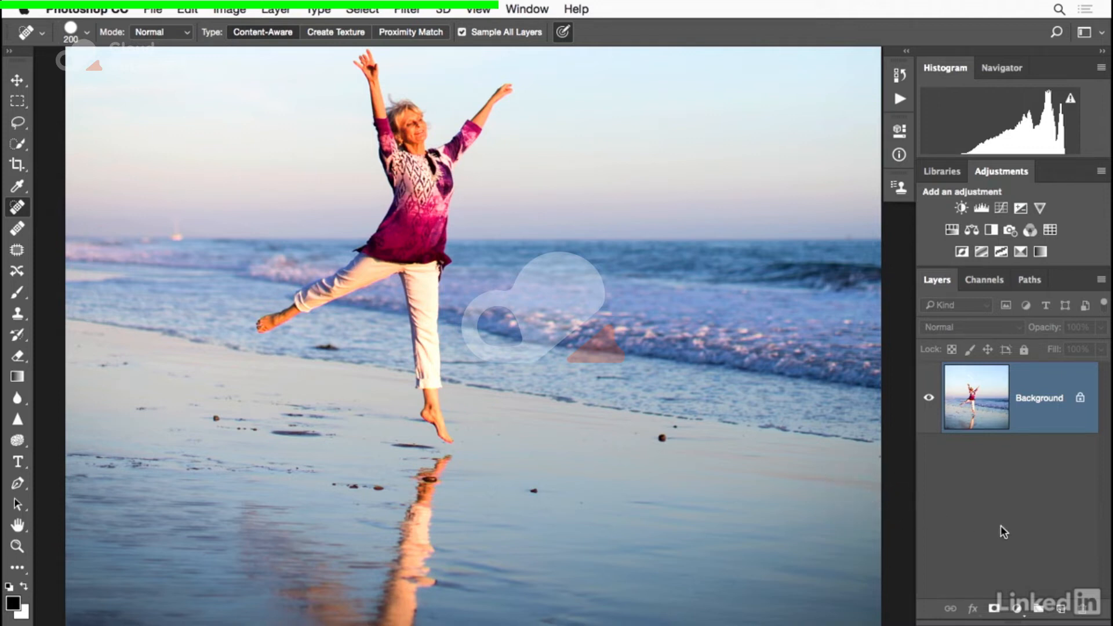
- Add a new empty layer above the Background and name it Clean up
click(1062, 609)
double_click(1031, 400)
text(Clean up)
key(Return)
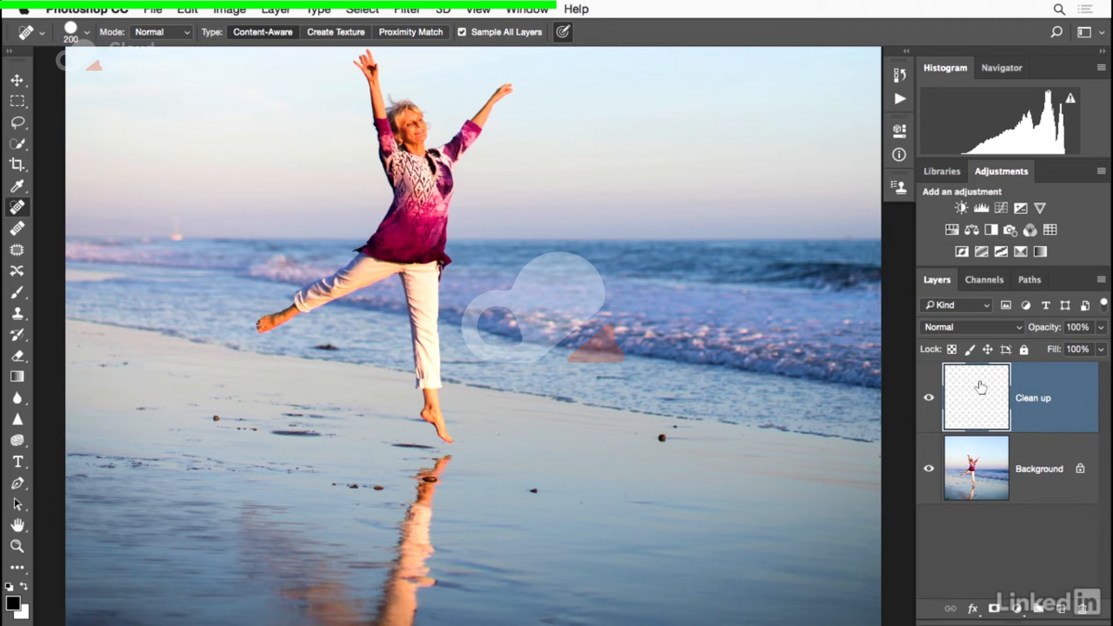
- On the Clean up layer, shrink the healing brush to 70 px and remove the small pebble beside the woman's reflection
click(983, 464)
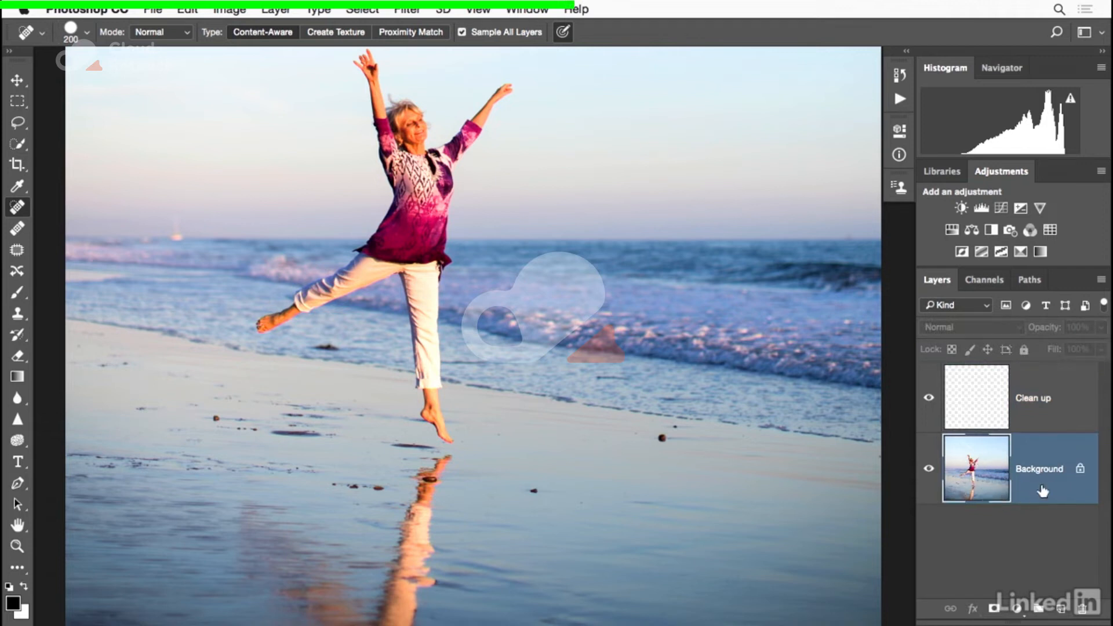
click(997, 398)
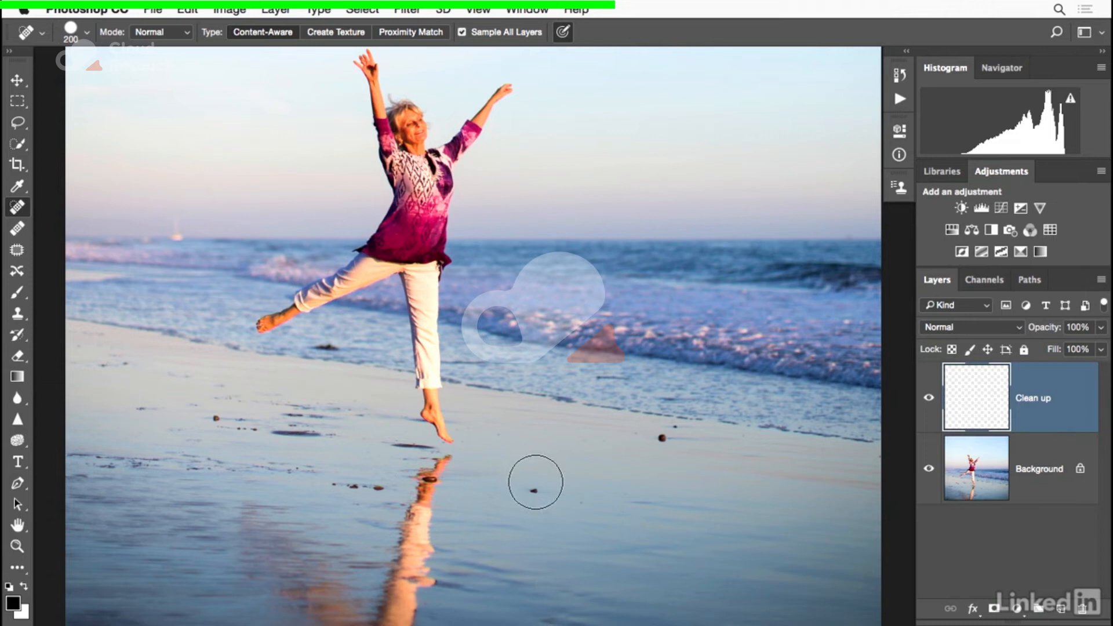
key(bracketleft)
key(bracketleft)
key(bracketleft)
key(bracketleft)
key(bracketleft)
key(bracketleft)
key(bracketleft)
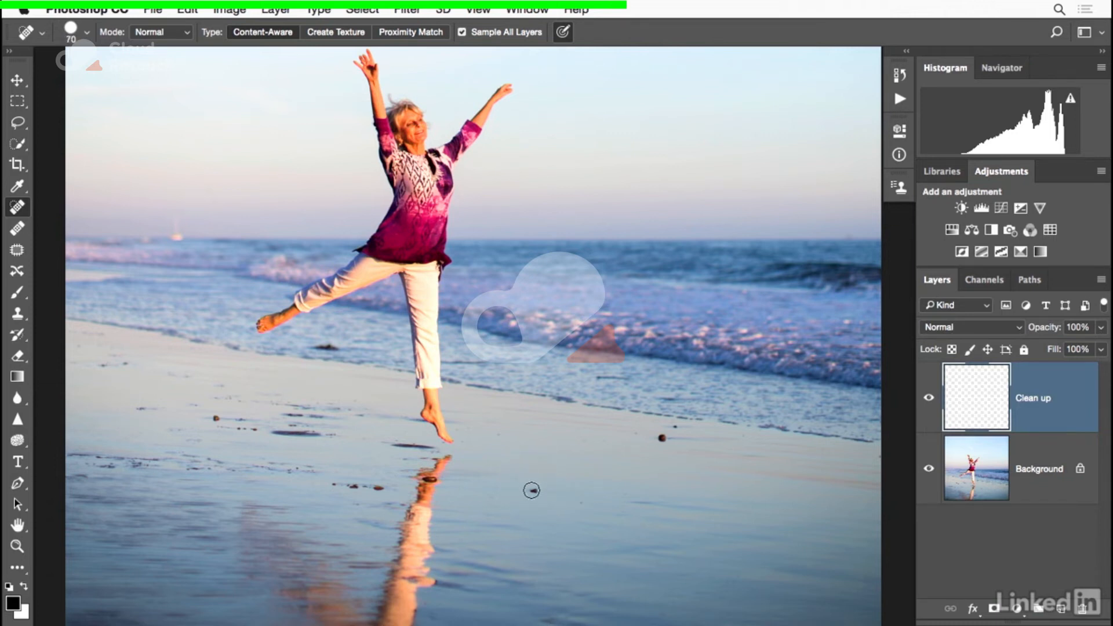
click(533, 491)
- Use a smaller brush to heal the stone and specks on the far-right sand and the dark debris in the shallow water
key(bracketleft)
click(662, 437)
drag(670, 441, 726, 442)
drag(603, 378, 682, 400)
drag(344, 349, 310, 355)
- Heal the pebble and specks on the left part of the beach and the debris beside and above the reflection
click(217, 418)
drag(142, 409, 152, 409)
click(106, 365)
click(113, 358)
click(119, 370)
drag(372, 484, 327, 486)
mouse_move(430, 448)
mouse_down()
mouse_move(273, 431)
mouse_move(467, 452)
mouse_up()
- Reduce the brush to 20 px and heal the small dark marks across the left stretch of sand
key(super+plus)
key(bracketleft)
drag(316, 496, 255, 496)
drag(238, 479, 328, 483)
mouse_move(221, 459)
mouse_down()
mouse_move(292, 453)
mouse_move(271, 434)
mouse_move(289, 447)
mouse_move(359, 445)
mouse_up()
click(261, 432)
click(276, 447)
drag(245, 433, 269, 430)
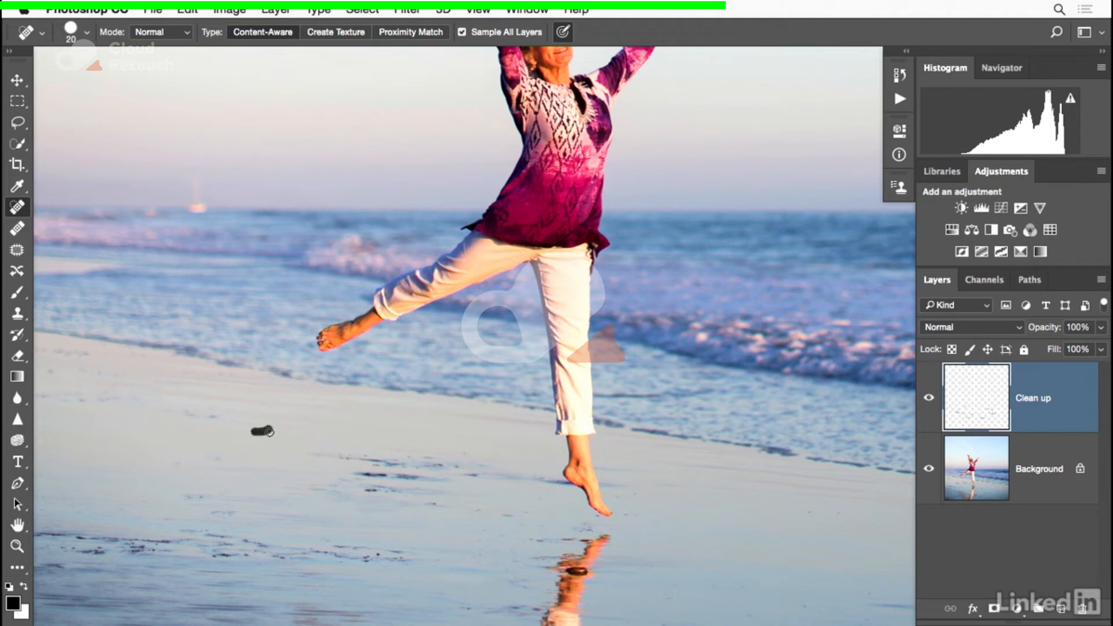
drag(211, 455, 234, 459)
drag(220, 416, 177, 413)
mouse_move(206, 496)
mouse_down()
mouse_move(169, 498)
mouse_move(239, 512)
mouse_move(231, 495)
mouse_up()
- Paint out the dark debris streaks on the sand just left of the woman's lower foot
drag(359, 487, 396, 490)
mouse_move(430, 503)
mouse_down()
mouse_move(529, 510)
mouse_move(494, 514)
mouse_up()
drag(452, 482, 350, 476)
mouse_move(475, 474)
mouse_down()
mouse_move(320, 459)
mouse_move(469, 453)
mouse_move(492, 467)
mouse_up()
drag(371, 452, 312, 456)
drag(470, 482, 487, 480)
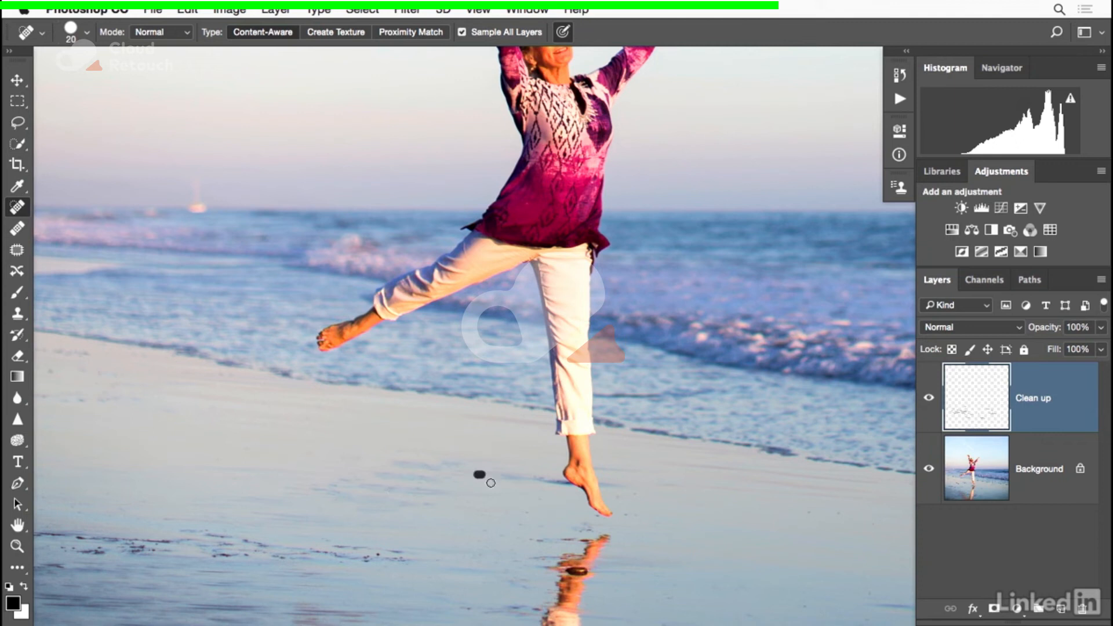
- Heal the line of dark debris running across the wet sand from the photo's left edge toward the reflection
scroll(484, 511, left, 5)
scroll(484, 511, down, 1)
drag(219, 382, 159, 383)
drag(229, 358, 177, 355)
drag(186, 353, 157, 354)
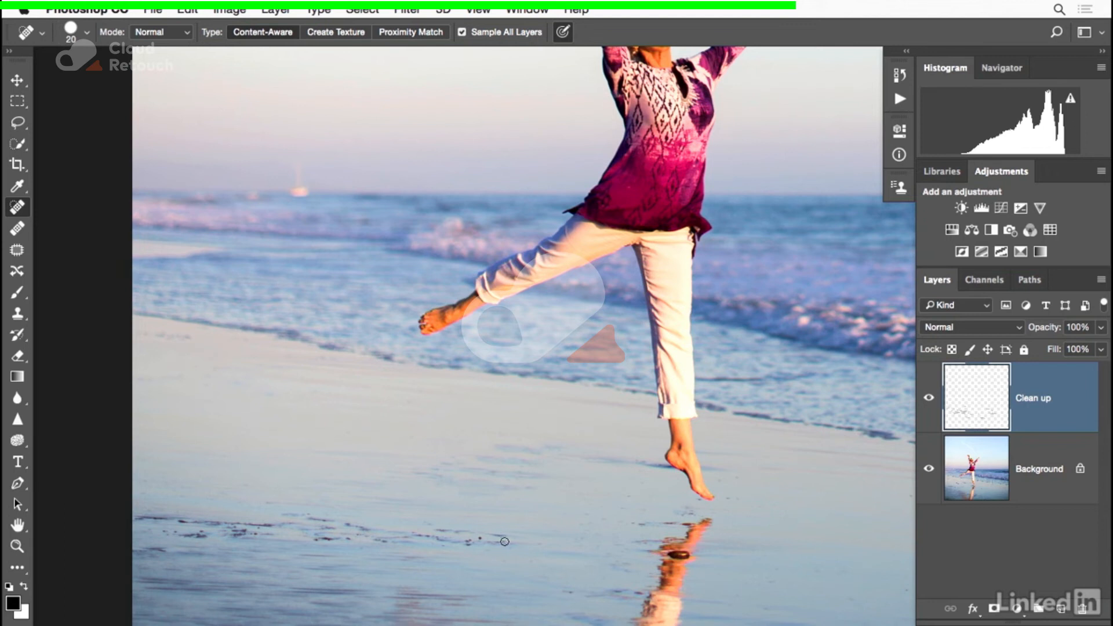
mouse_move(498, 543)
mouse_down()
mouse_move(409, 536)
mouse_move(507, 533)
mouse_move(355, 538)
mouse_move(355, 525)
mouse_move(292, 512)
mouse_up()
drag(346, 535, 302, 534)
click(340, 523)
drag(373, 546, 353, 547)
click(423, 522)
mouse_move(292, 525)
mouse_down()
mouse_move(133, 519)
mouse_move(192, 534)
mouse_move(274, 536)
mouse_up()
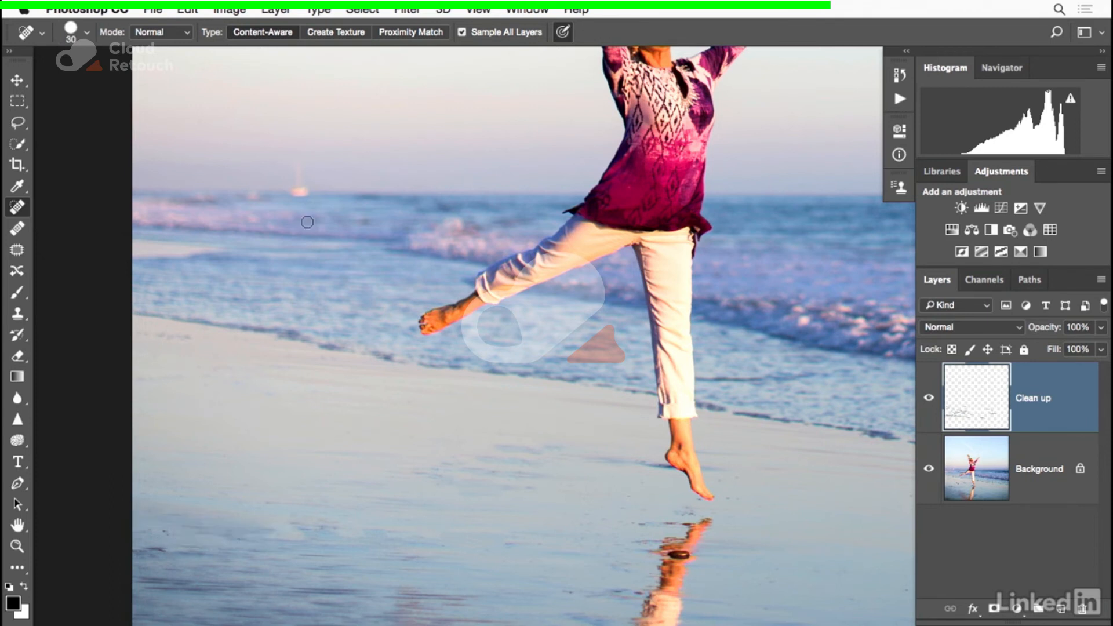
- Enlarge the brush to 70 px and paint out the sailboat on the horizon
drag(338, 208, 323, 258)
key(bracketright)
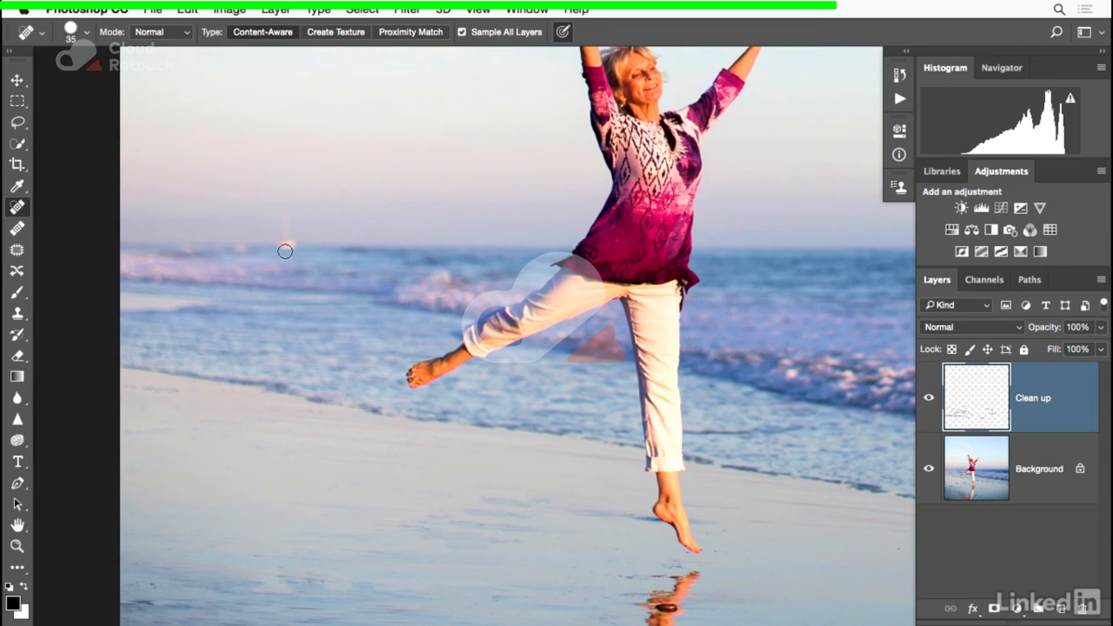
key(bracketright)
key(bracketright)
key(bracketright)
key(bracketright)
key(bracketright)
drag(285, 243, 286, 219)
drag(569, 487, 541, 326)
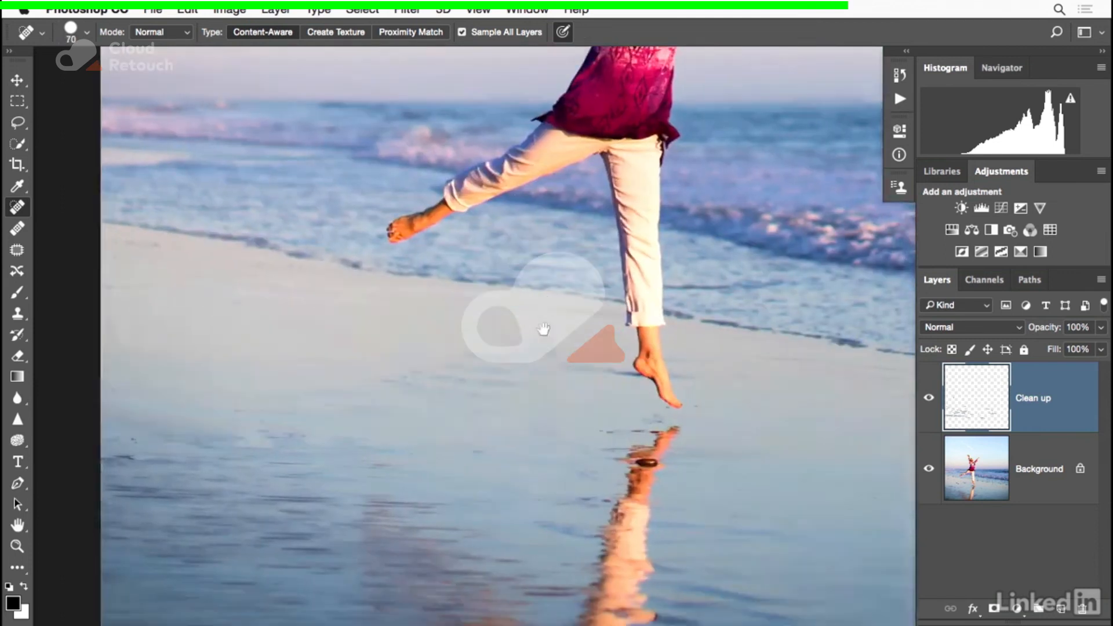
- Reduce the brush to 20 px and heal the dark debris spot lying over the foot's reflection
key(bracketleft)
key(bracketleft)
key(bracketleft)
key(bracketleft)
key(bracketleft)
key(bracketleft)
key(bracketleft)
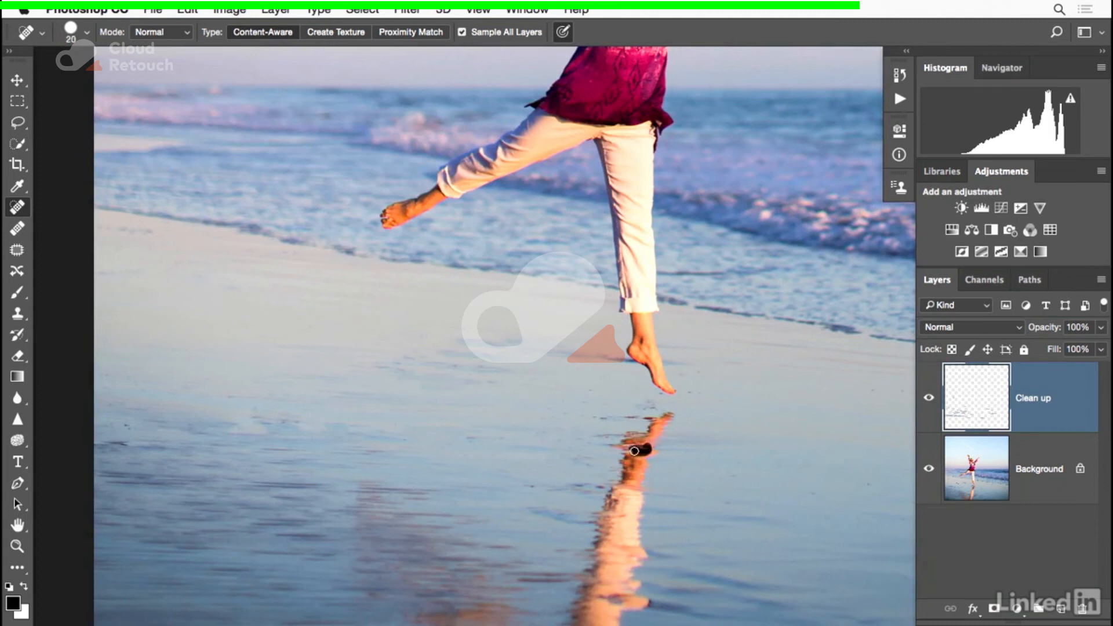
drag(645, 448, 636, 458)
- Heal the remaining small marks along the photo's left edge and across the sand left of the woman
key(super+minus)
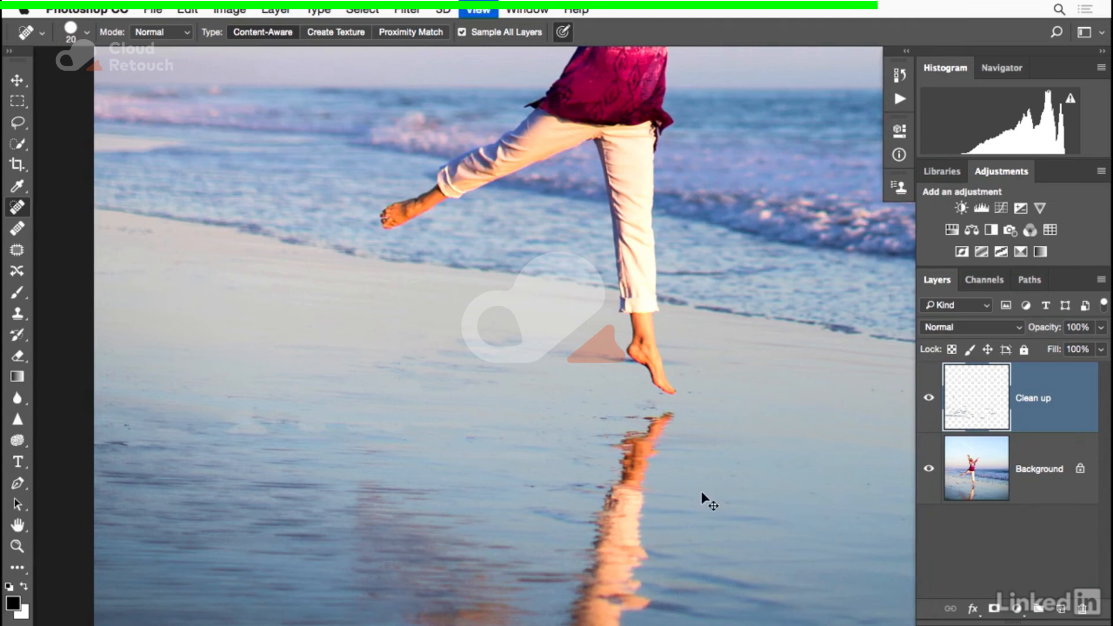
drag(735, 398, 568, 500)
drag(110, 502, 110, 502)
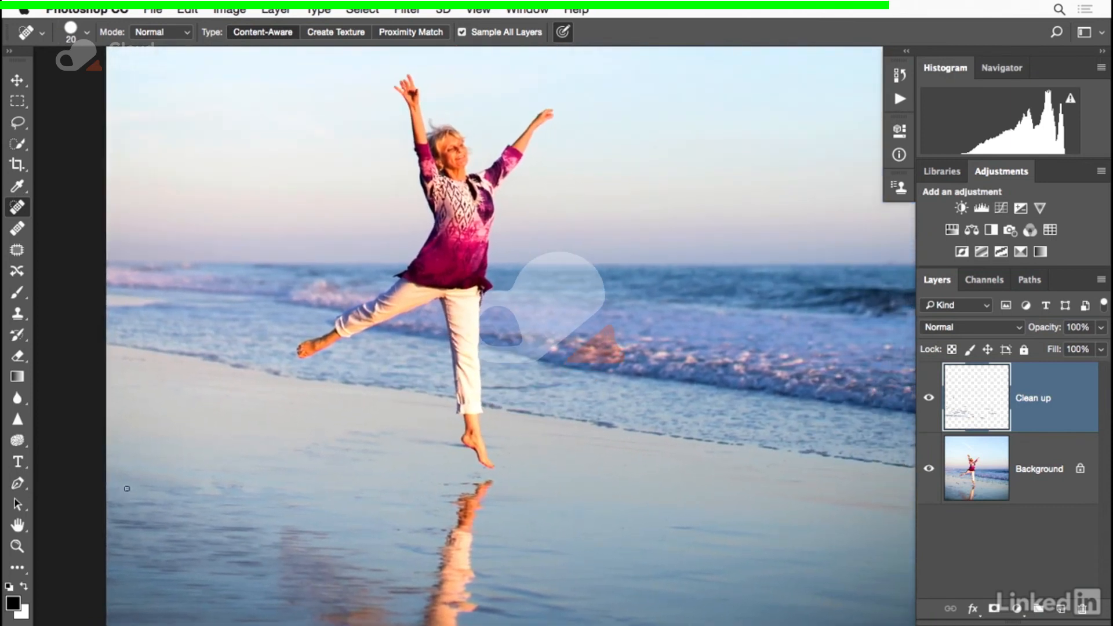
drag(239, 487, 247, 486)
drag(359, 497, 386, 497)
drag(555, 435, 527, 439)
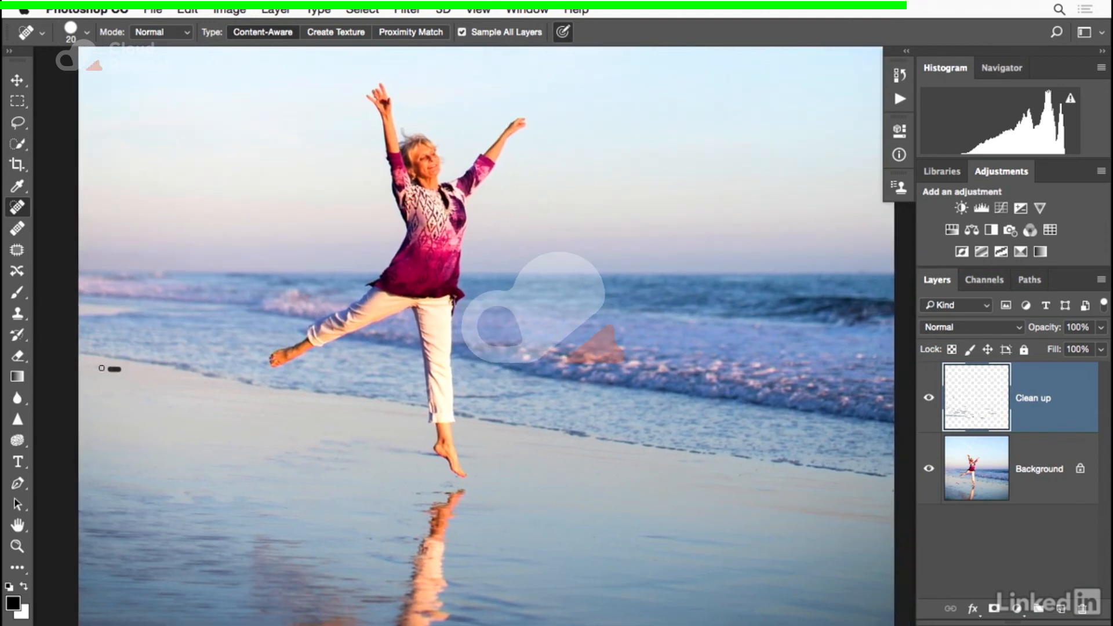
drag(90, 368, 75, 397)
drag(206, 492, 229, 492)
- Heal the marks beside the woman's lower foot, along the waterline and on the wet sand to her right
drag(423, 453, 412, 454)
drag(473, 397, 519, 399)
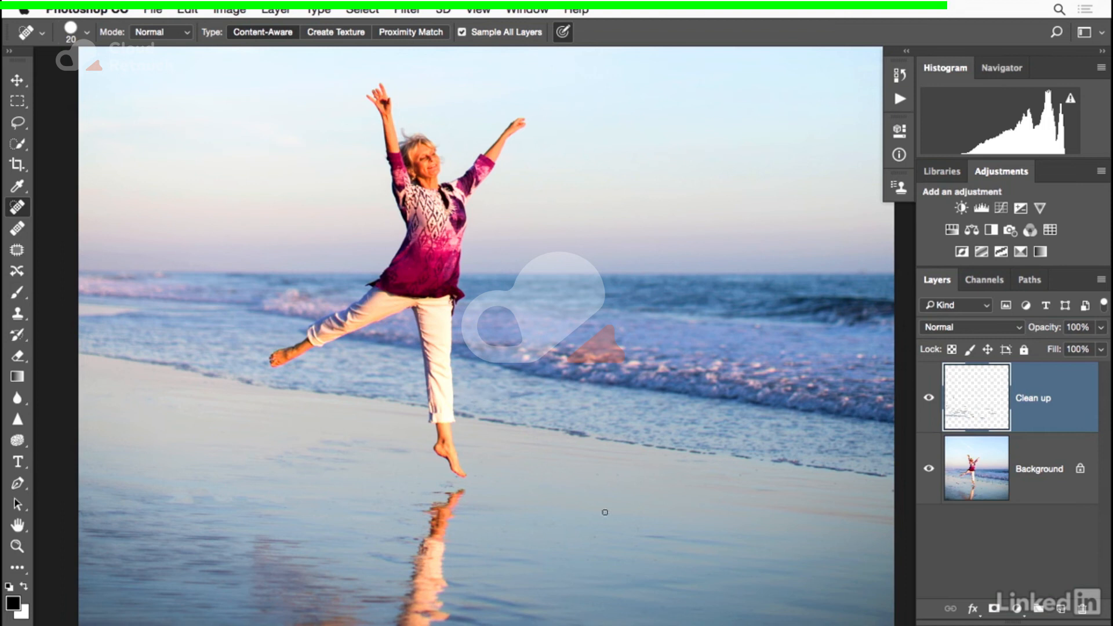
drag(642, 539, 659, 535)
click(638, 529)
drag(604, 475, 631, 475)
drag(629, 452, 594, 457)
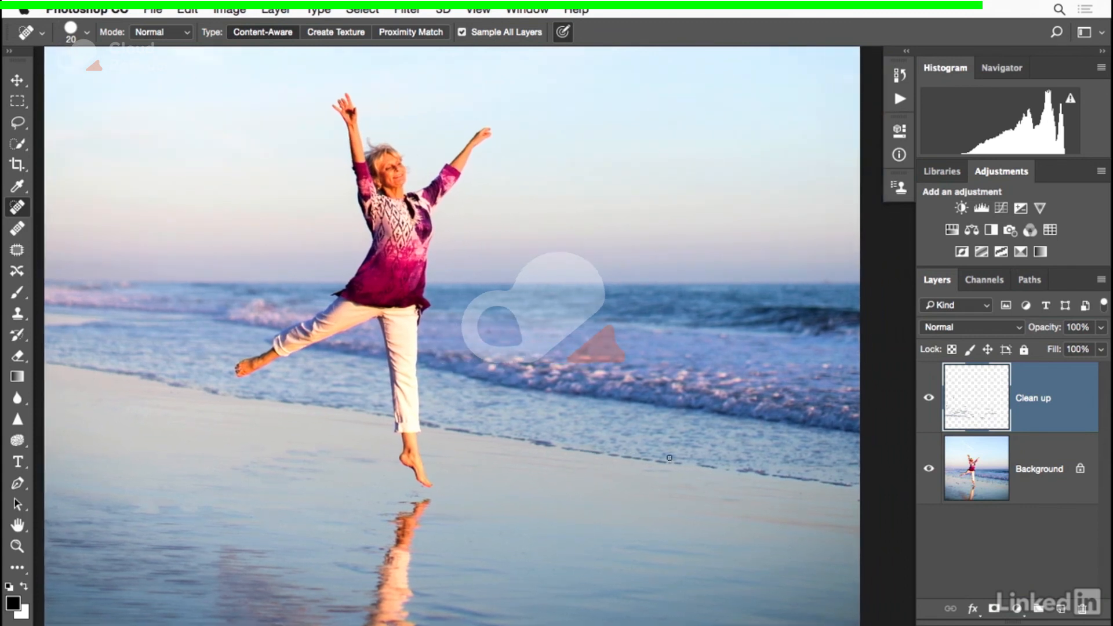
- View the healed patches without the Background, then compare the photo with and without the Clean up layer
click(929, 469)
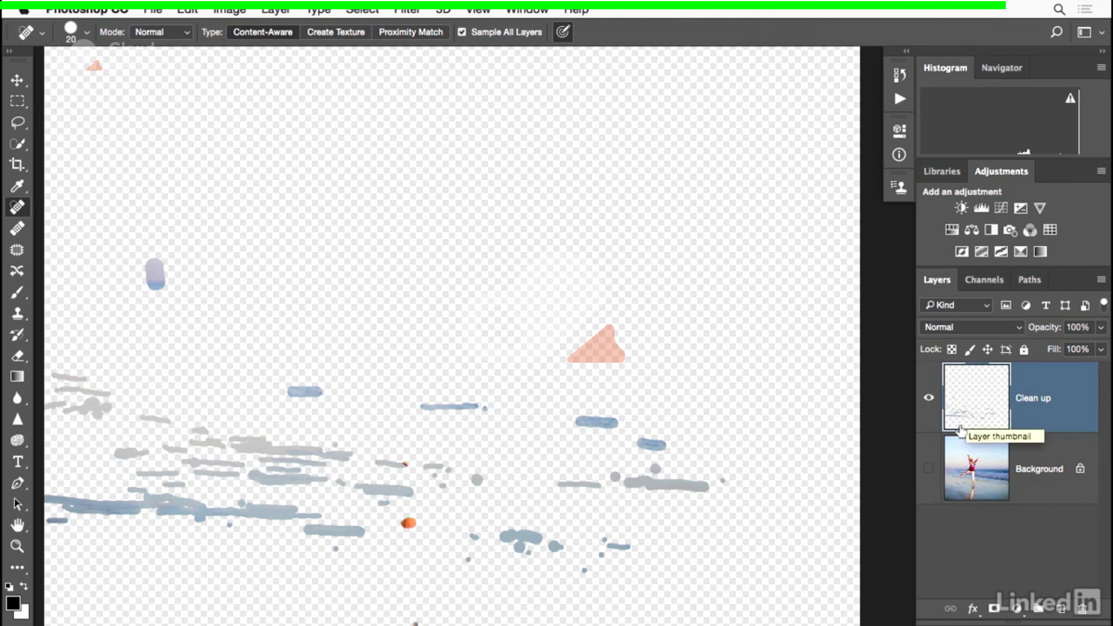
click(929, 469)
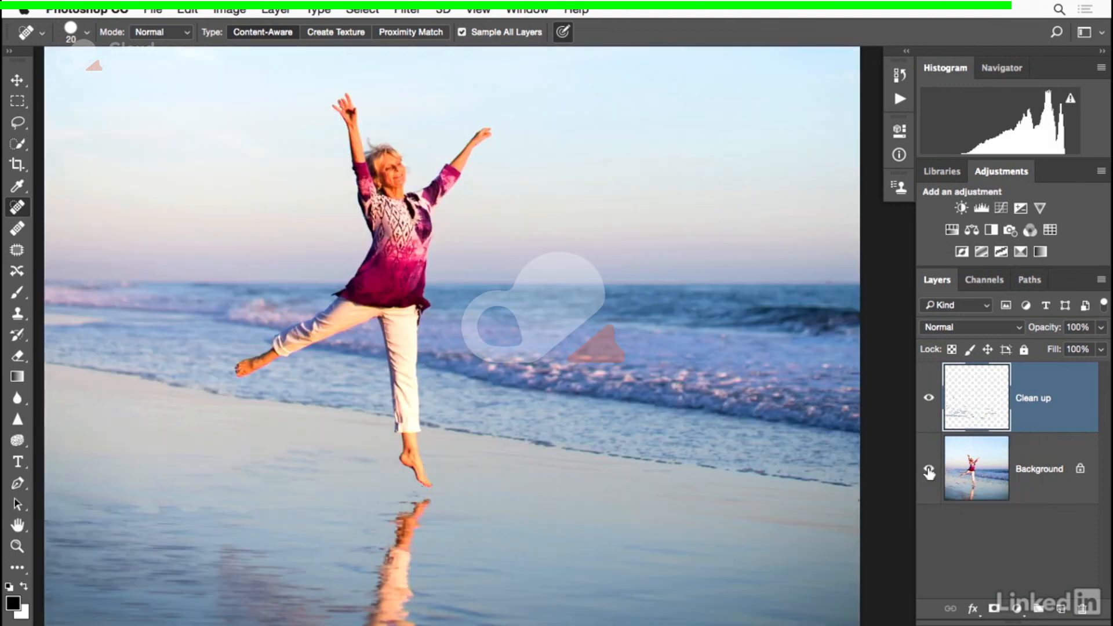
click(929, 400)
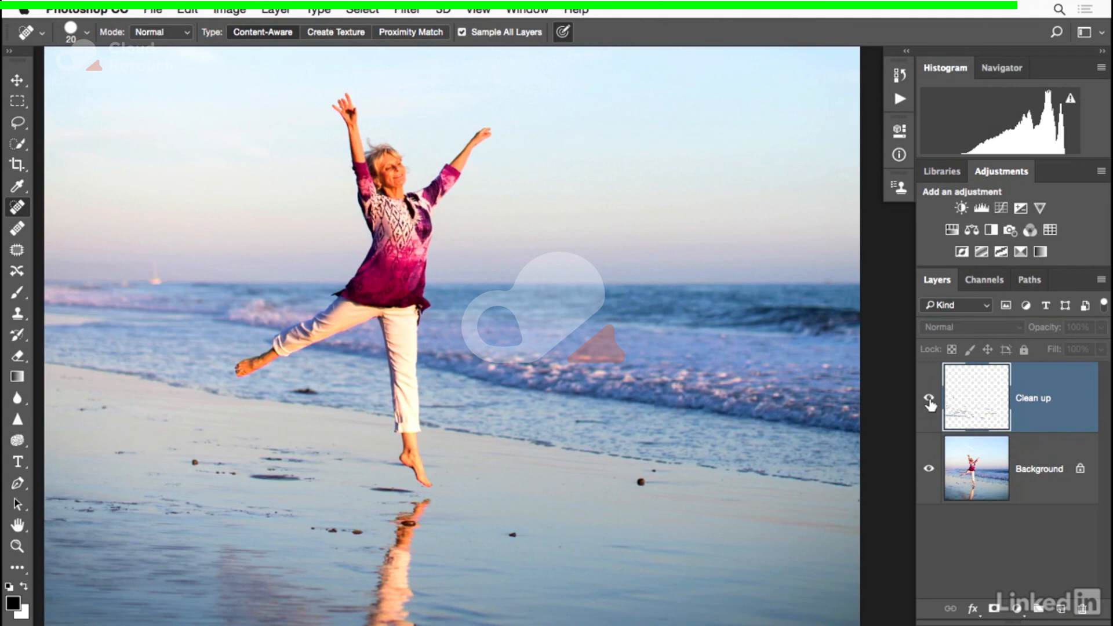
click(929, 400)
click(929, 400)
click(929, 400)
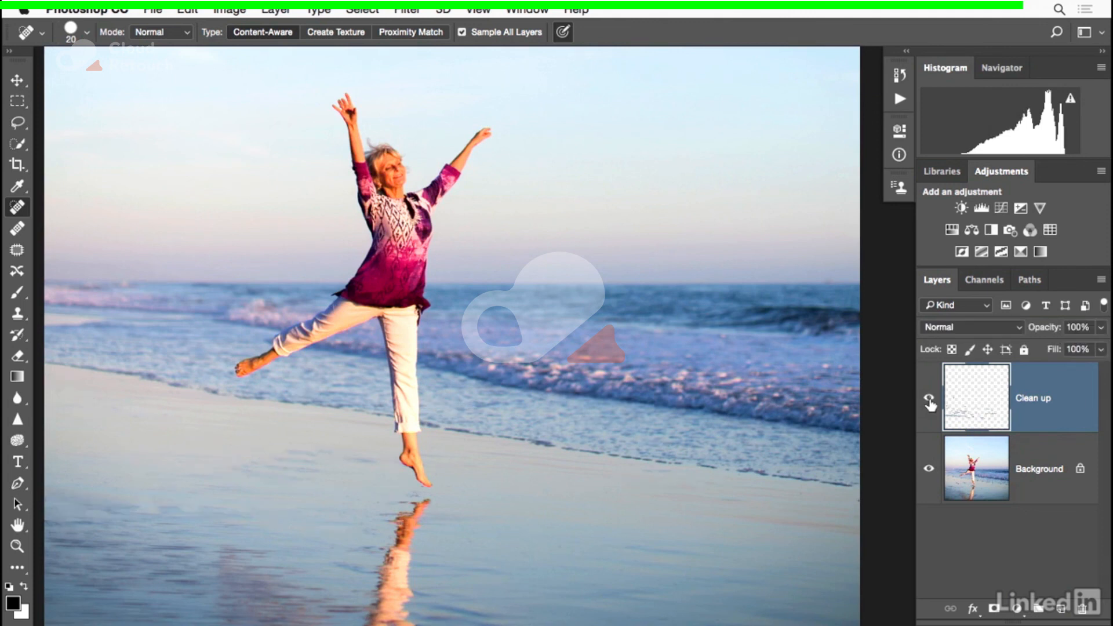
click(929, 400)
click(930, 400)
- Enlarge the brush to 70 px and smooth the uneven patches on the sand left of the woman
key(bracketright)
key(bracketright)
key(bracketright)
key(bracketright)
drag(156, 510, 124, 510)
mouse_move(286, 477)
mouse_down()
mouse_move(323, 456)
mouse_move(307, 470)
mouse_move(320, 484)
mouse_move(348, 463)
mouse_up()
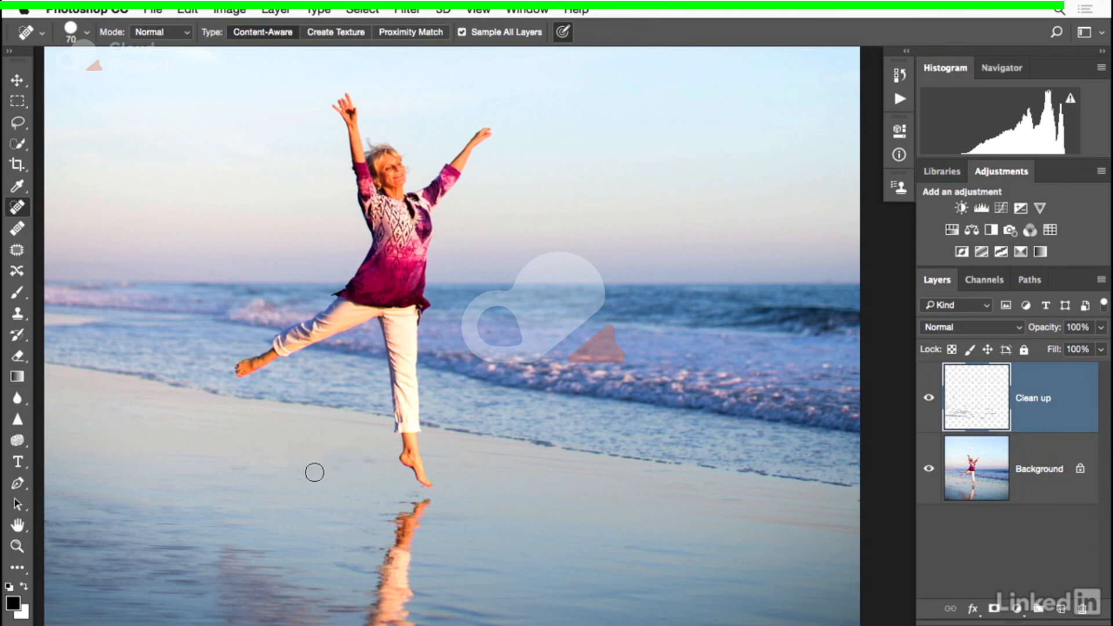
- Reduce the brush to 45 px and blend the leftover smudges on the sand between the left edge and the woman's foot
key(bracketleft)
key(bracketleft)
key(bracketleft)
drag(339, 461, 230, 469)
mouse_move(308, 459)
mouse_down()
mouse_move(237, 464)
mouse_move(310, 471)
mouse_up()
drag(218, 475, 164, 475)
drag(335, 457, 273, 459)
- Compare the photo before and after the retouching by hiding and showing the Clean up layer again
drag(641, 485, 621, 485)
click(929, 399)
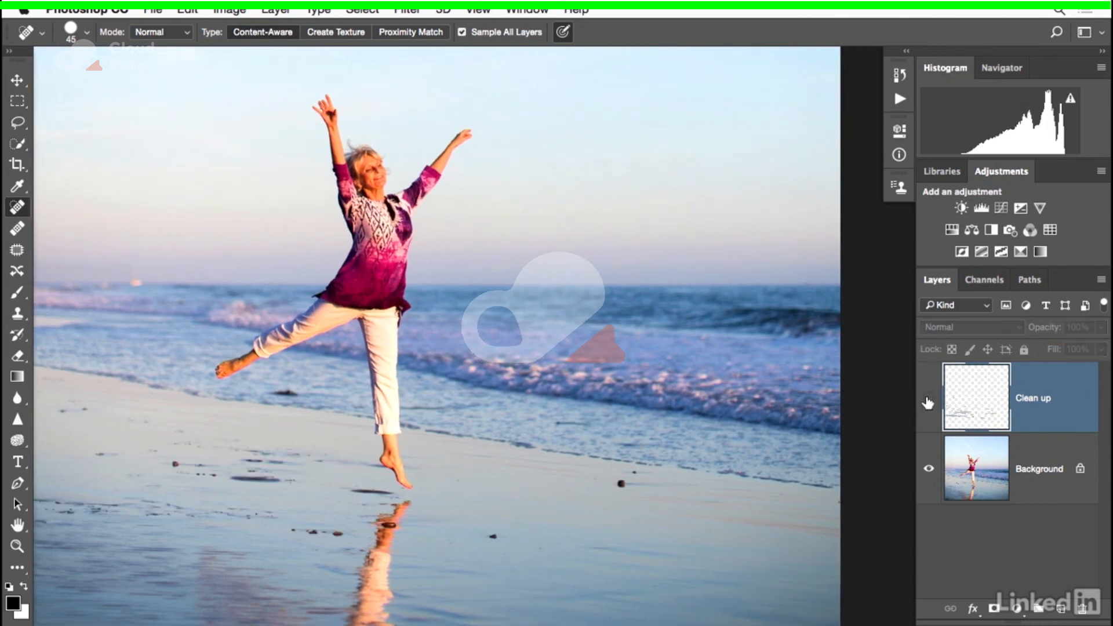
click(929, 399)
drag(694, 406, 729, 406)
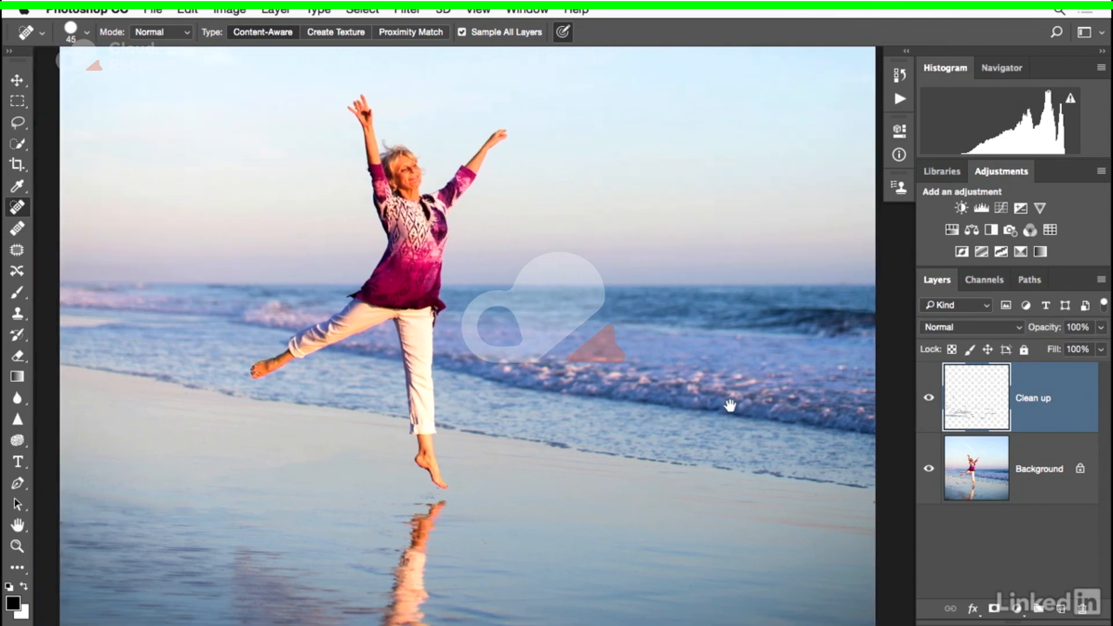